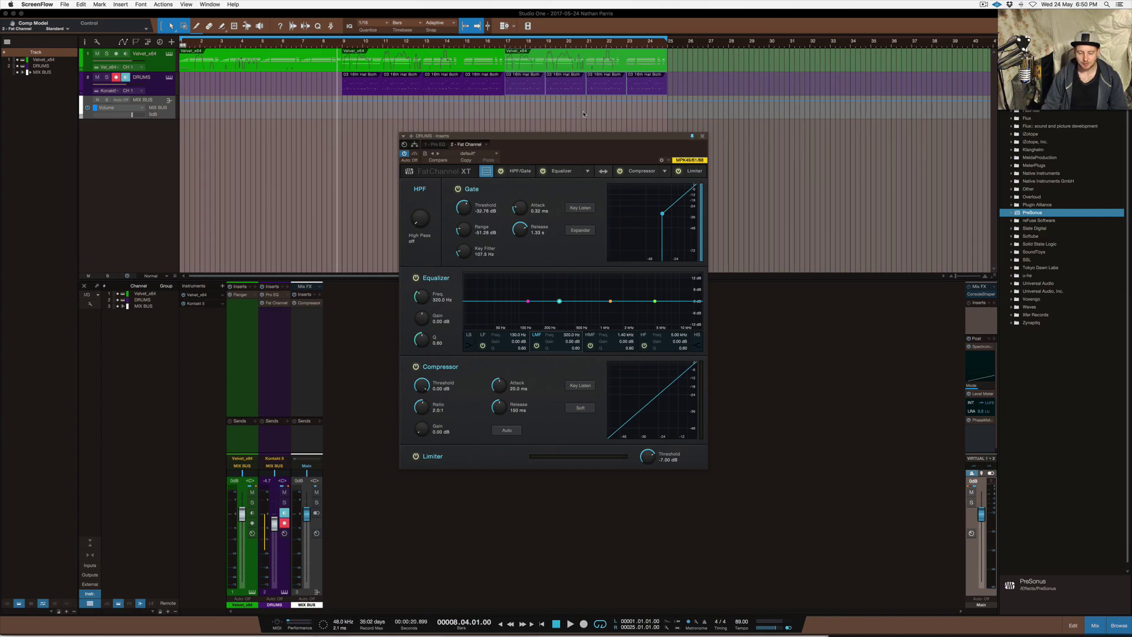
Step: Switch the Fat Channel XT on the DRUMS track out of Stacked Mode and display its Equalizer section
drag(572, 138, 574, 105)
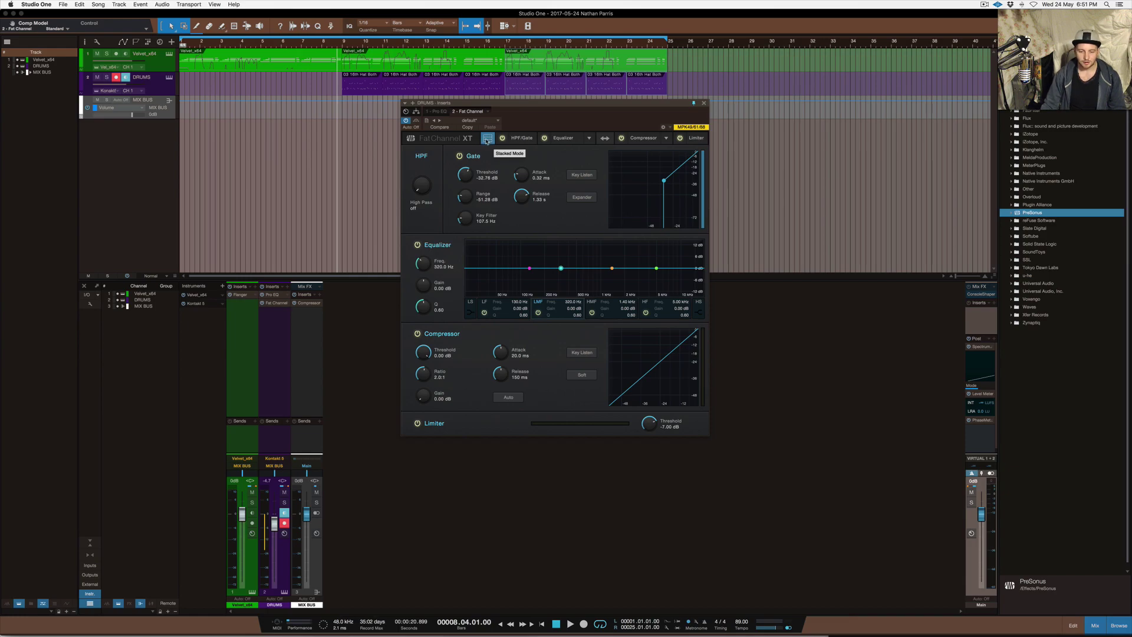
click(488, 139)
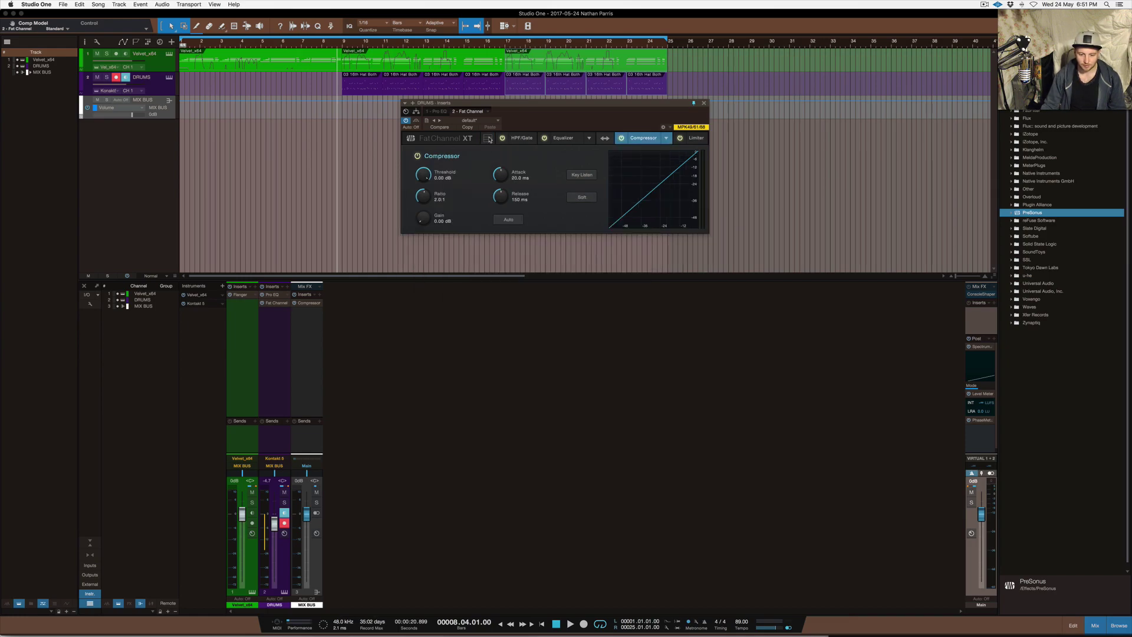
click(565, 140)
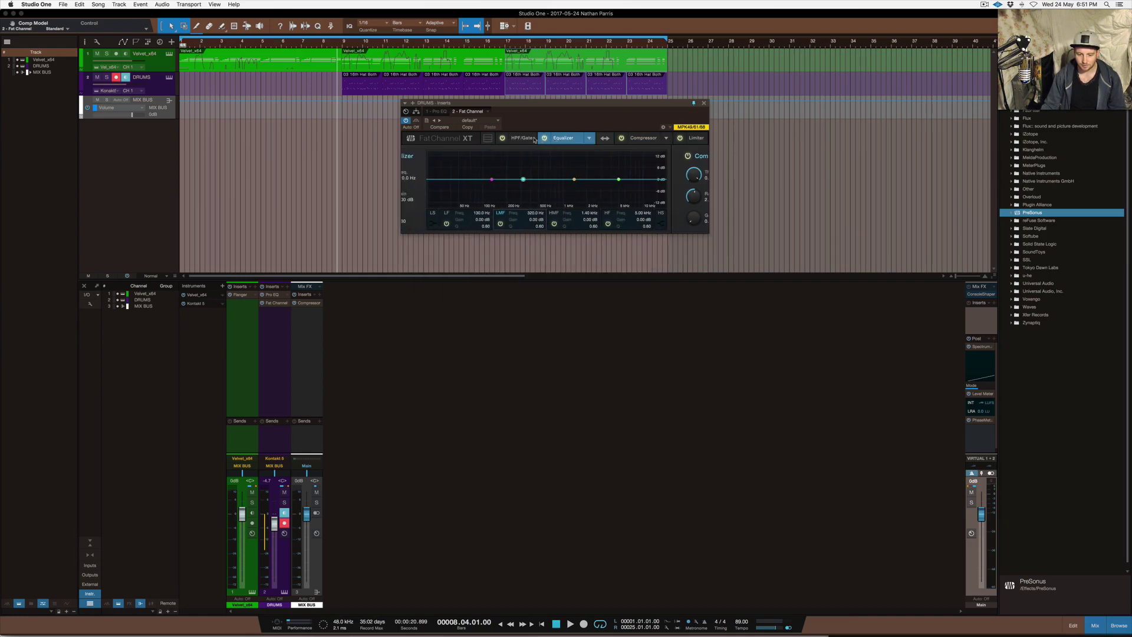
Step: Turn off the Fat Channel's HPF/Gate, Compressor and Limiter sections, leaving only the Equalizer on, and reposition the plug-in window
click(503, 139)
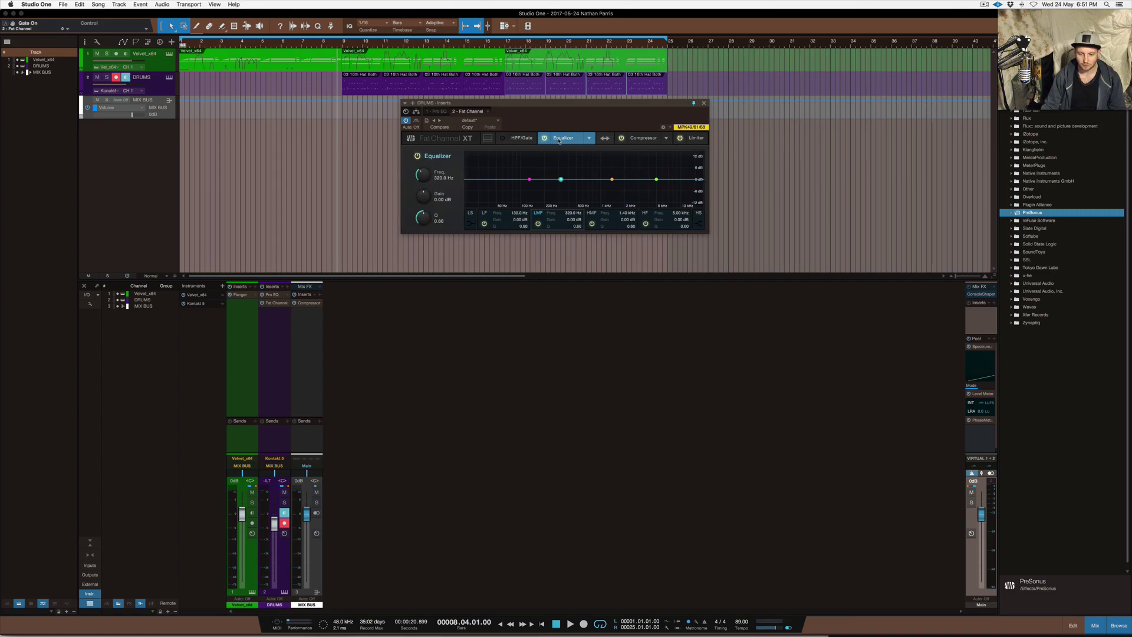
click(621, 138)
click(680, 138)
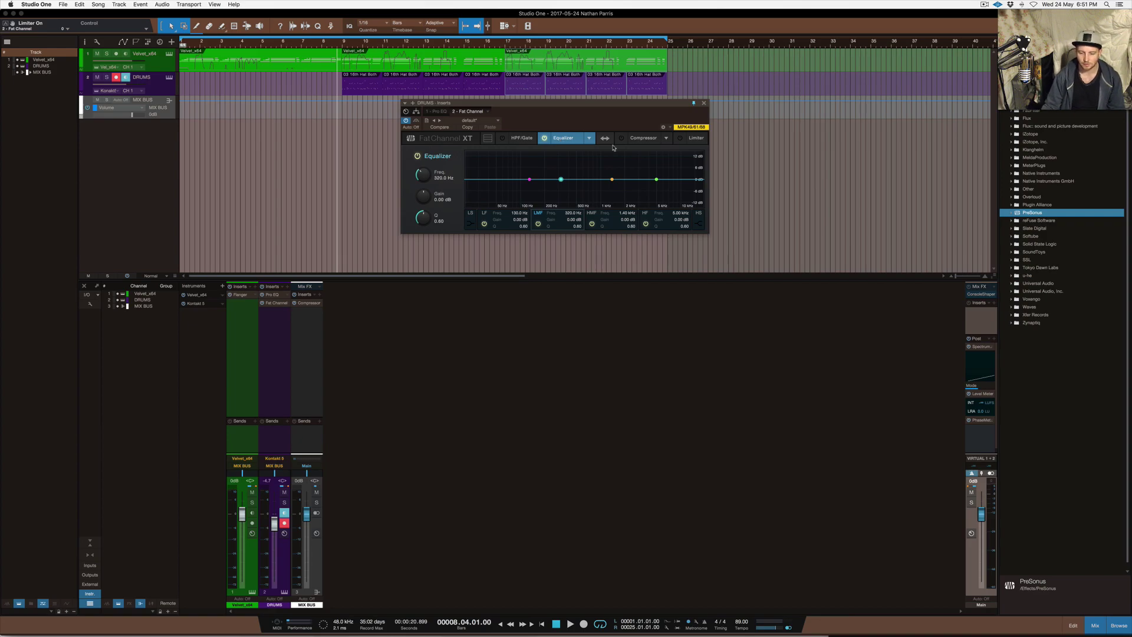
drag(586, 103, 590, 157)
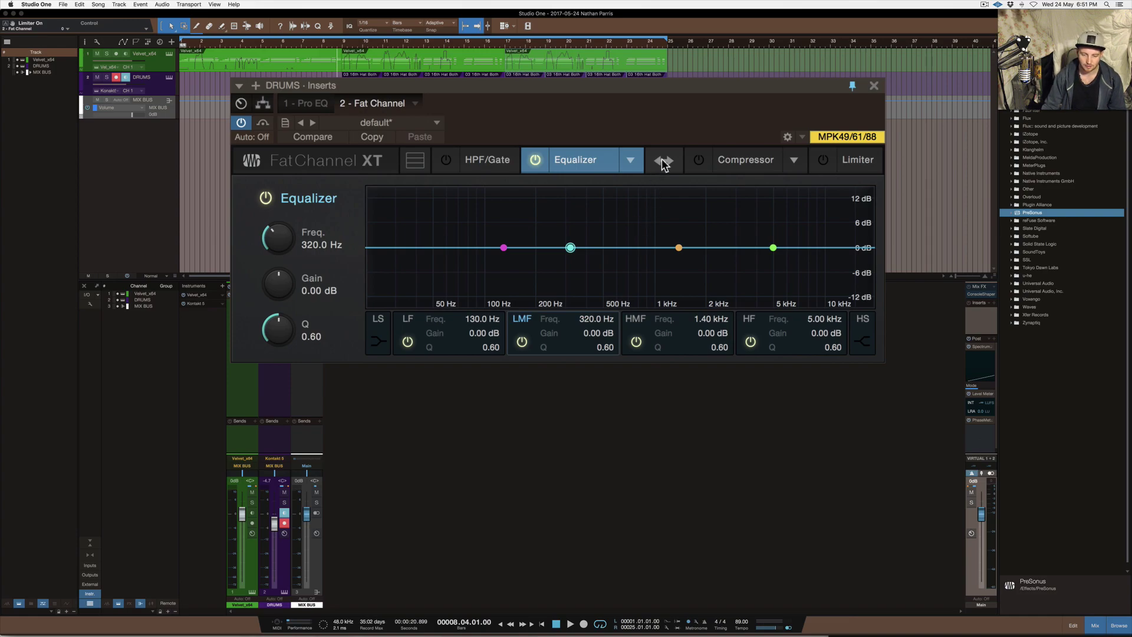
Step: Try the Passive equalizer model in the Fat Channel and set the model to Vintage
click(624, 161)
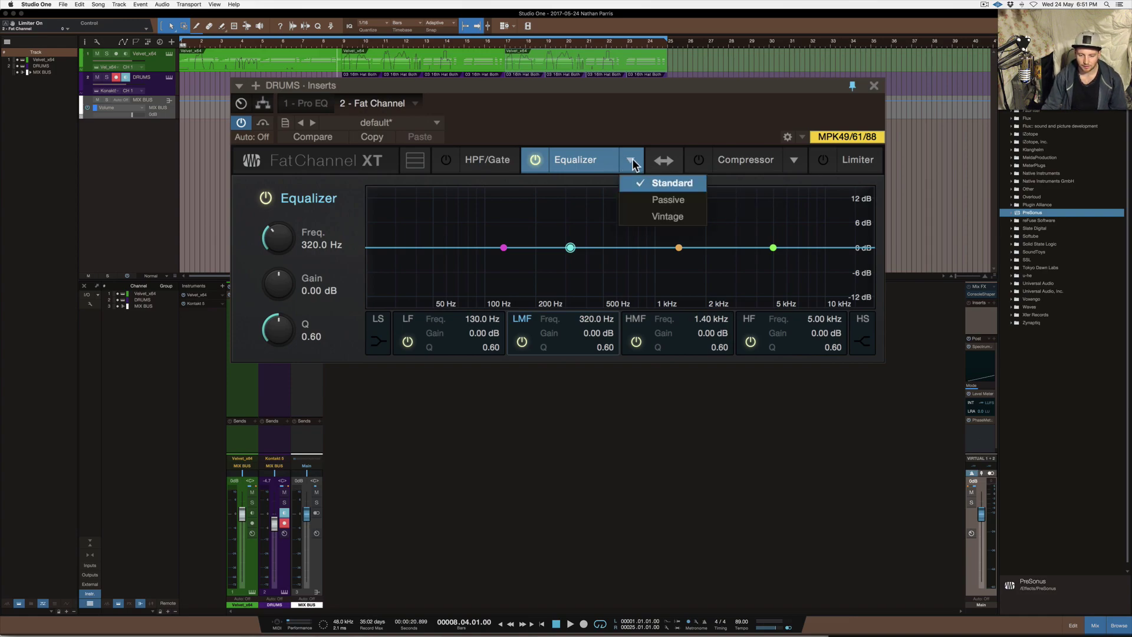
click(655, 200)
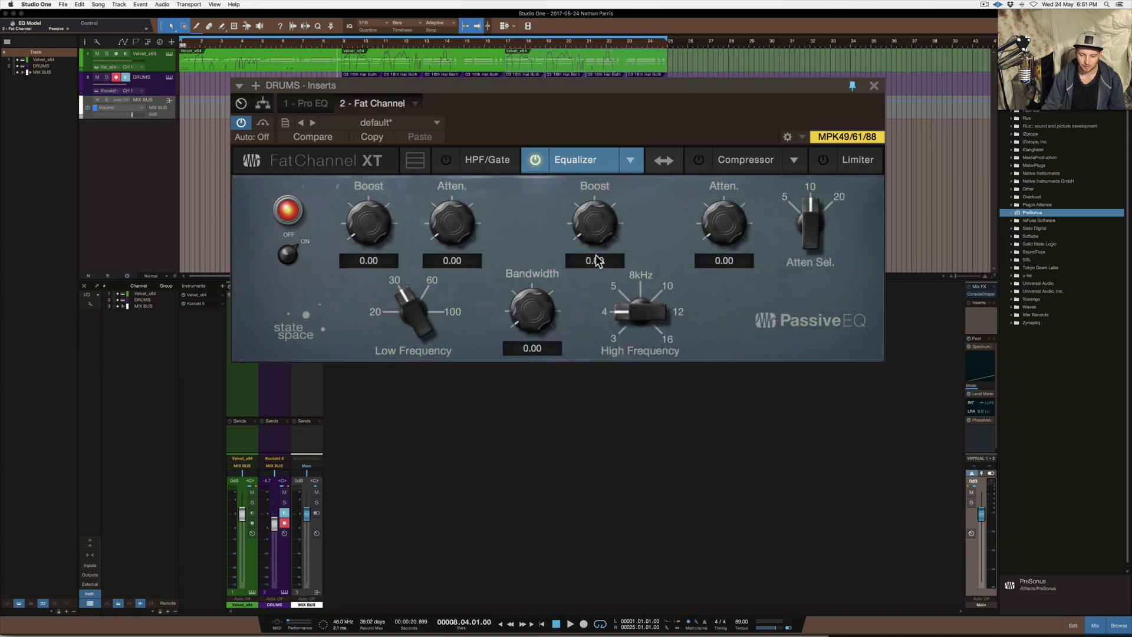
click(630, 160)
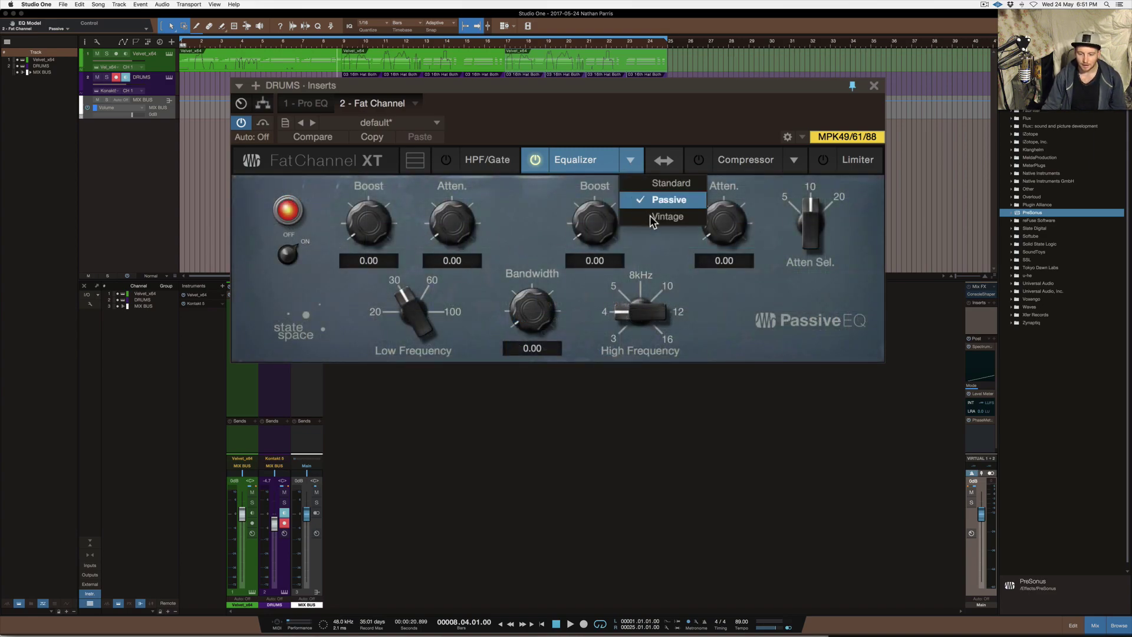
click(650, 216)
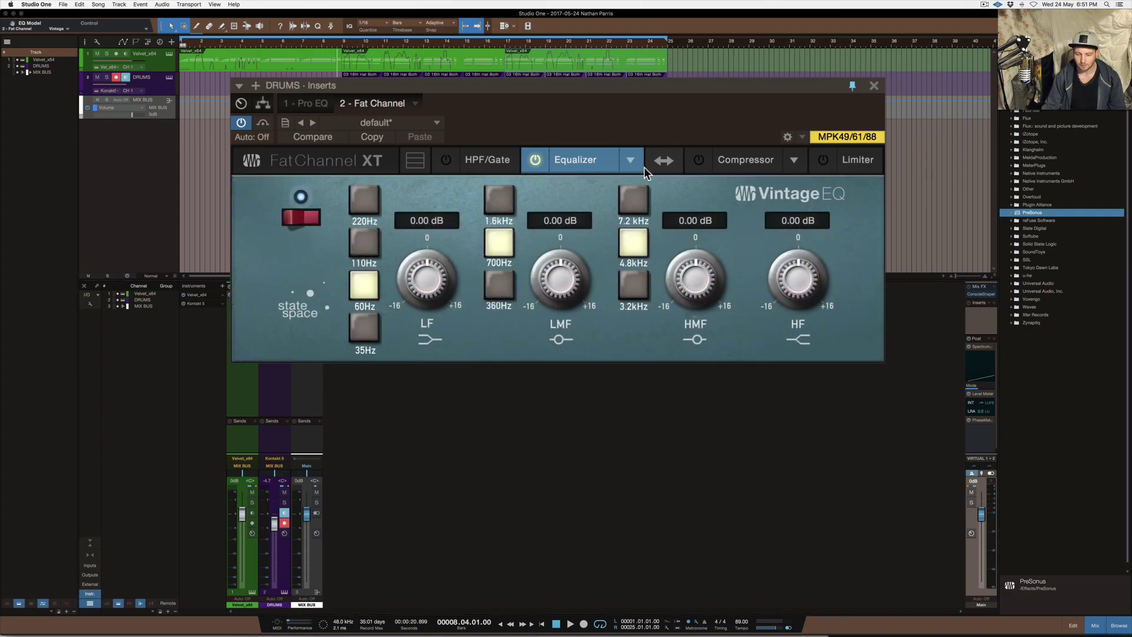
click(626, 159)
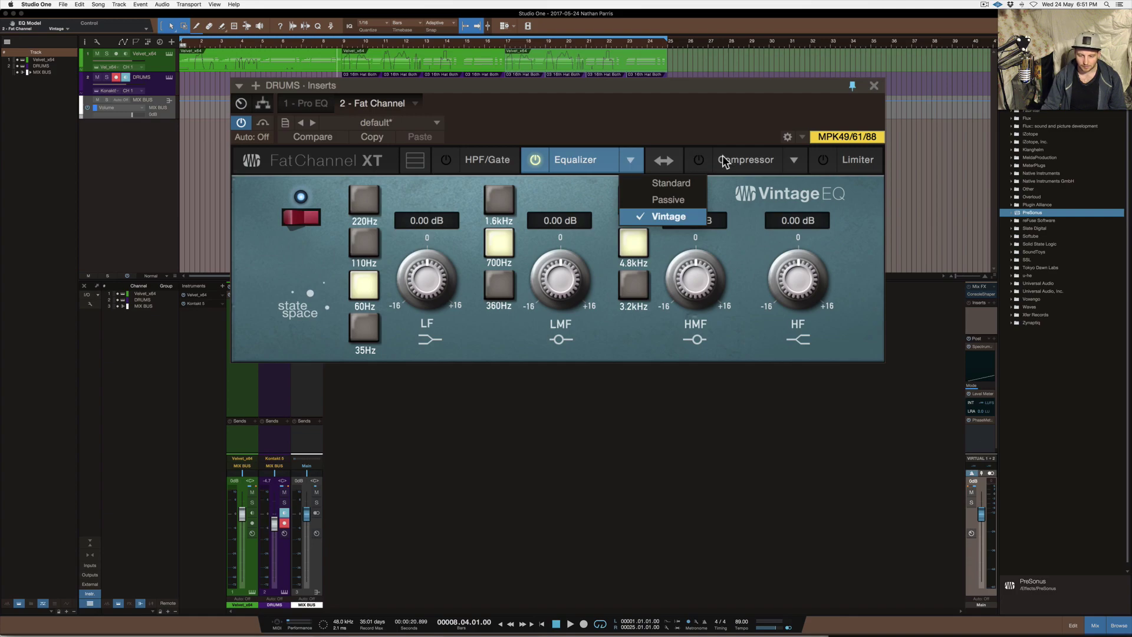
click(598, 167)
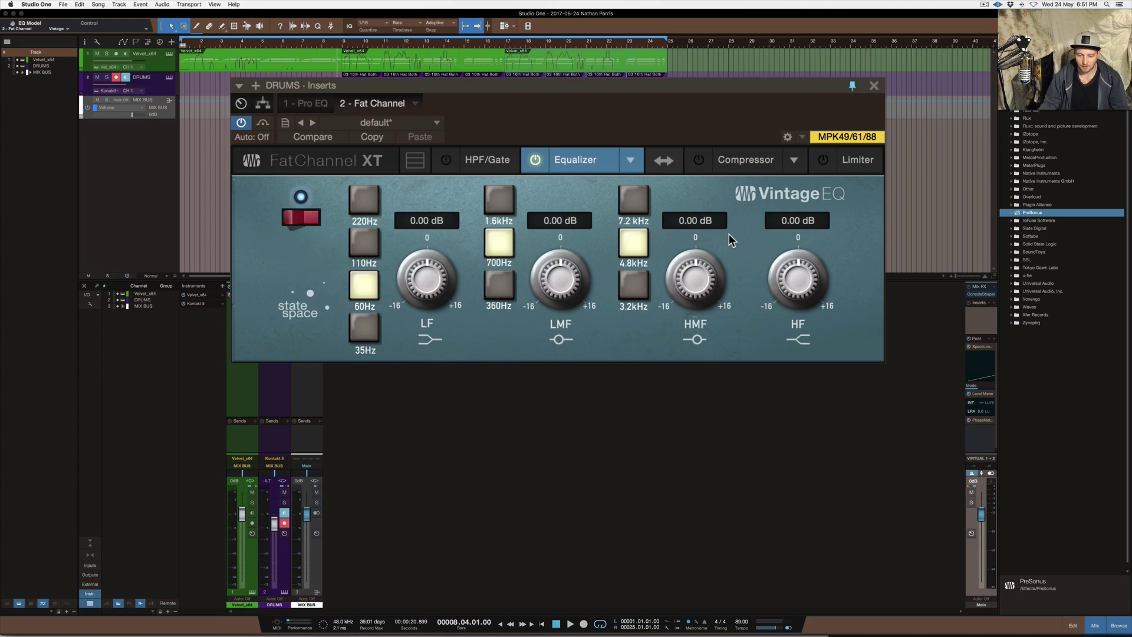
Step: Display the Fat Channel's Compressor section, turn it on and turn the Equalizer off
click(730, 164)
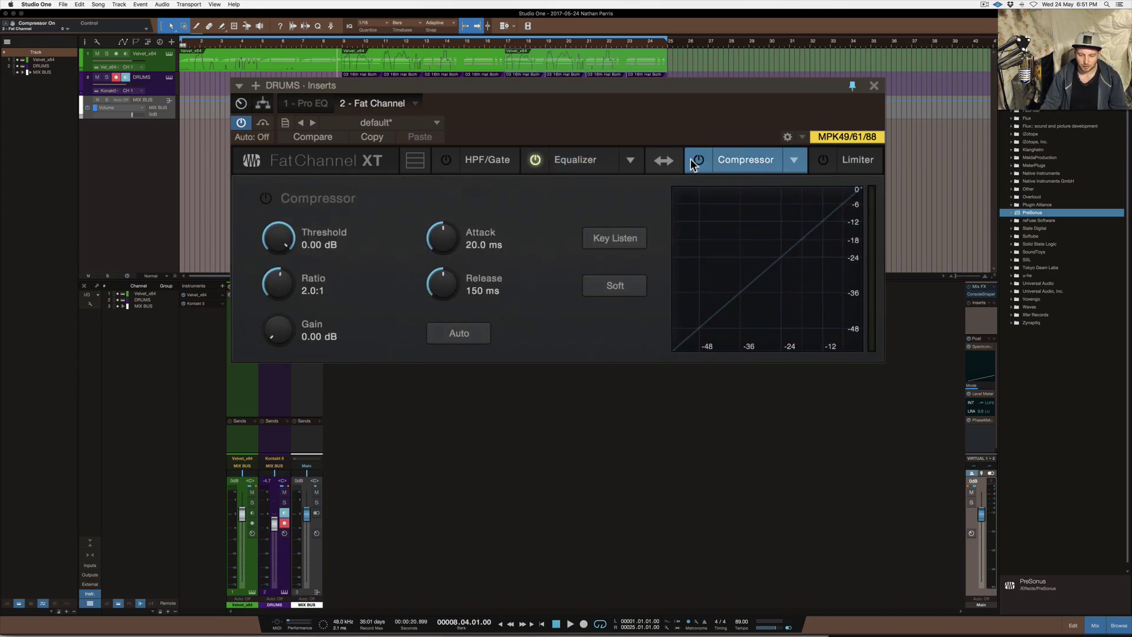
click(696, 159)
click(530, 162)
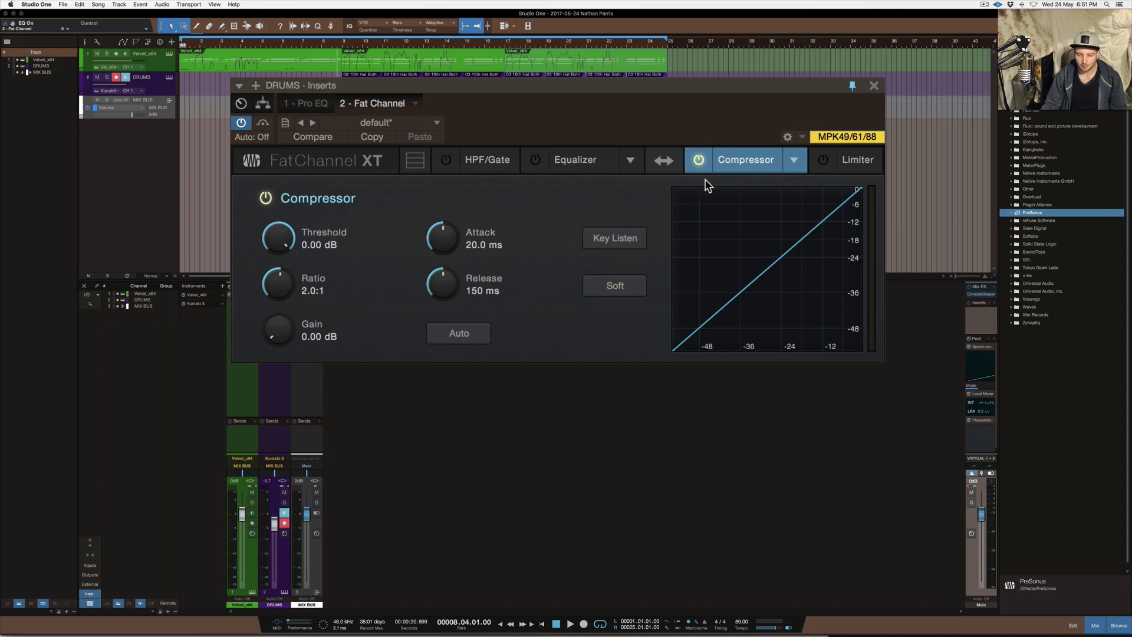
Step: Set the compressor model to Tube and raise its Peak Reduction to 32.50
click(794, 160)
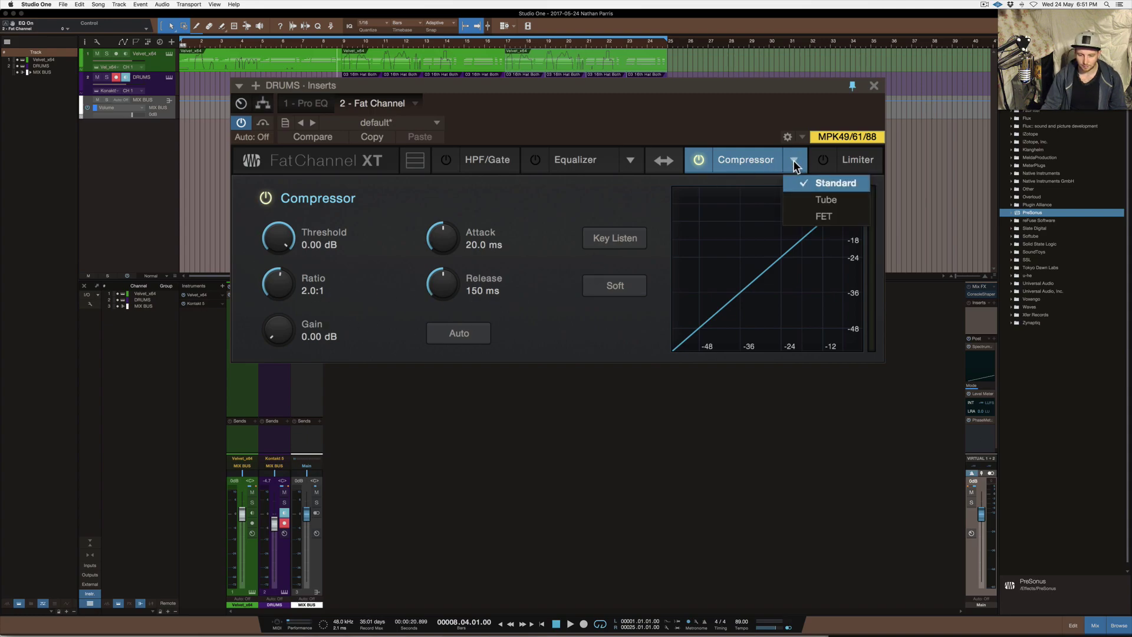
click(826, 201)
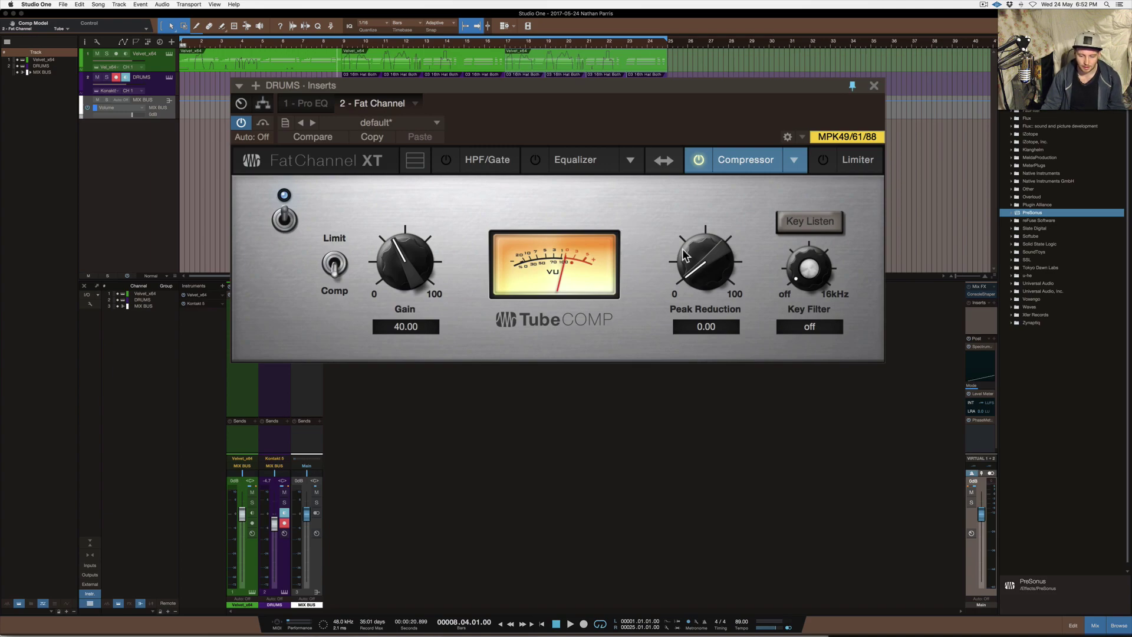
drag(693, 239, 690, 206)
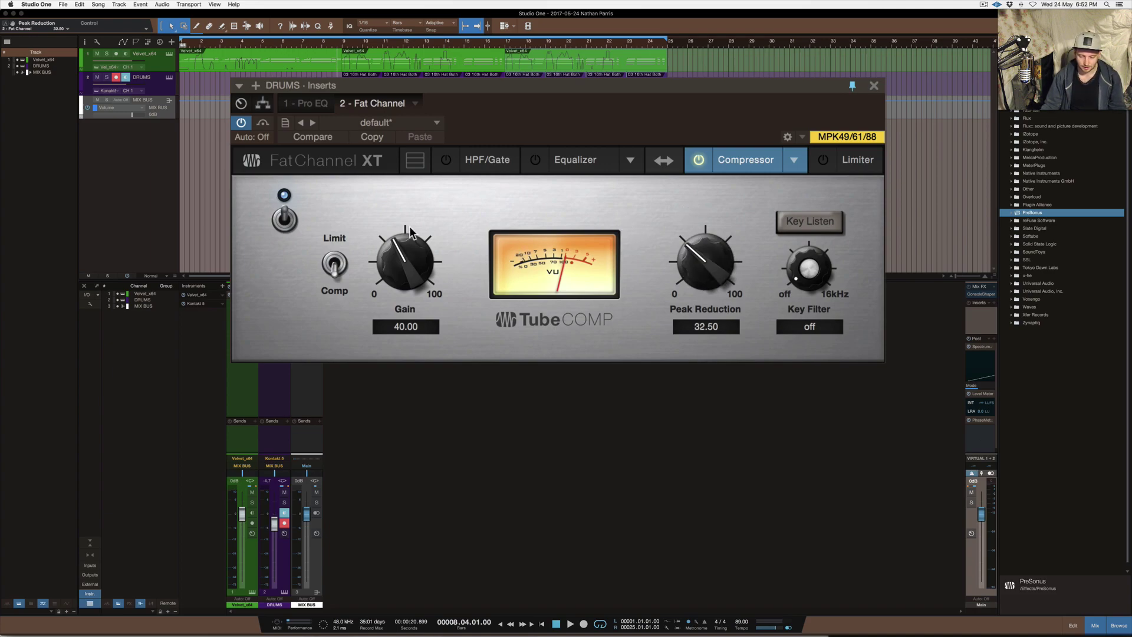
Step: Set the compressor model to FET and close the Fat Channel window
click(794, 160)
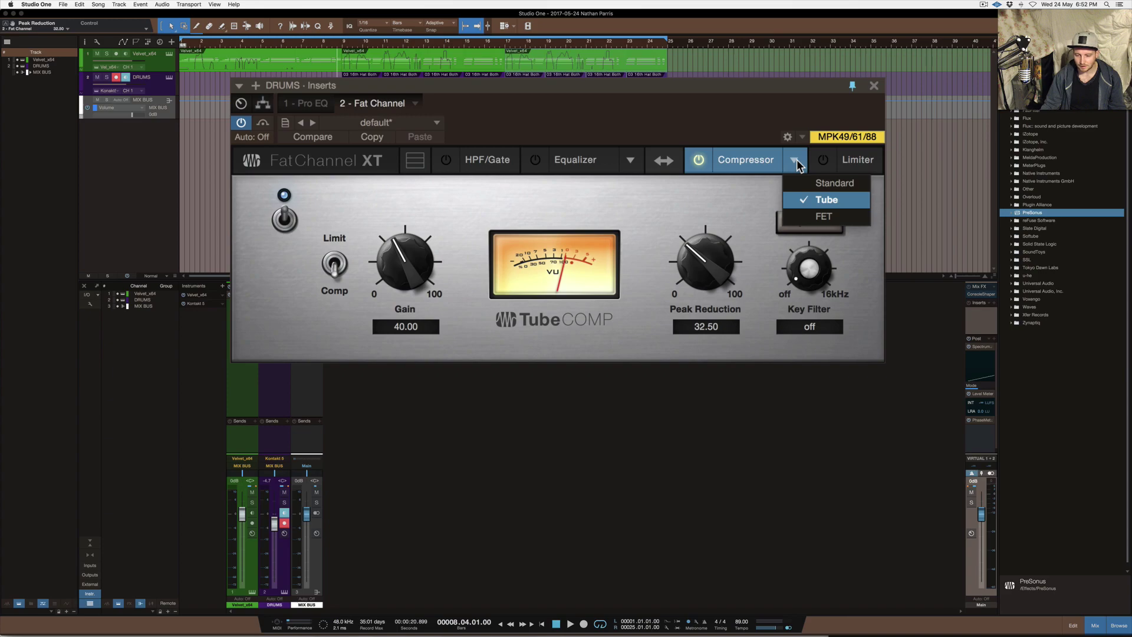
click(825, 218)
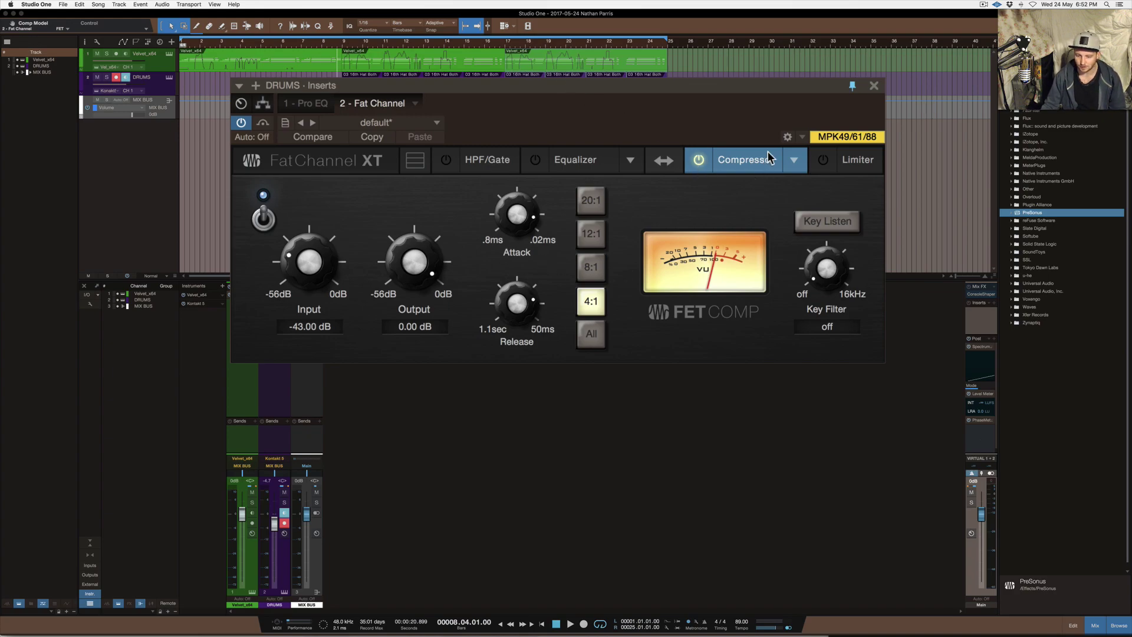
click(706, 157)
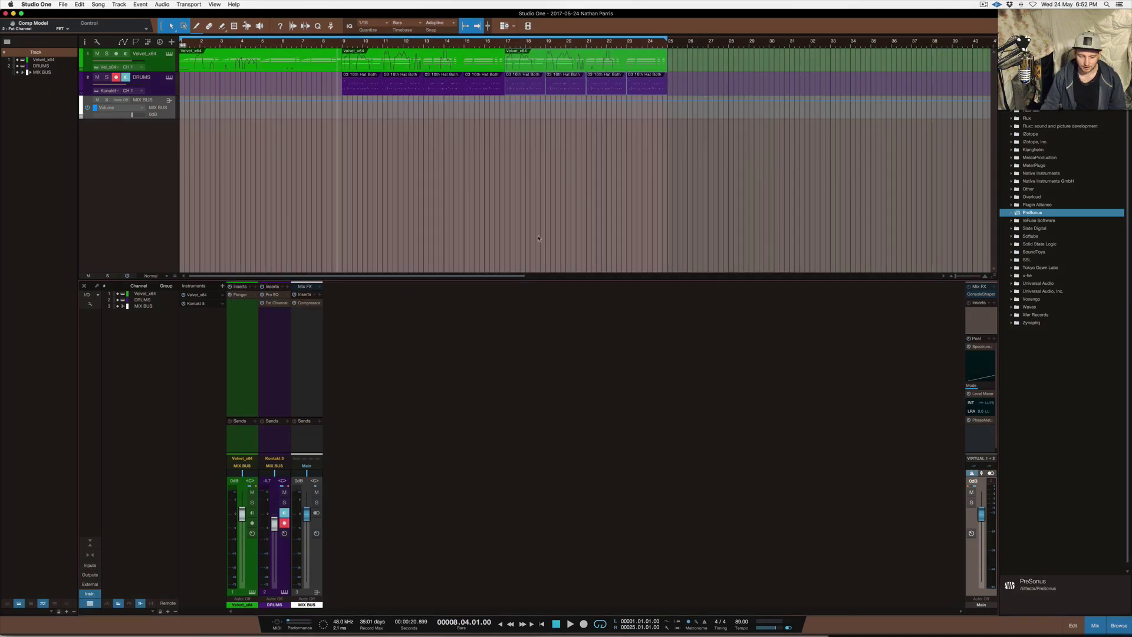
Step: Open the Spectrum Meter on the Main output, play the song briefly, and compare the curve with Smooth off and on
click(981, 347)
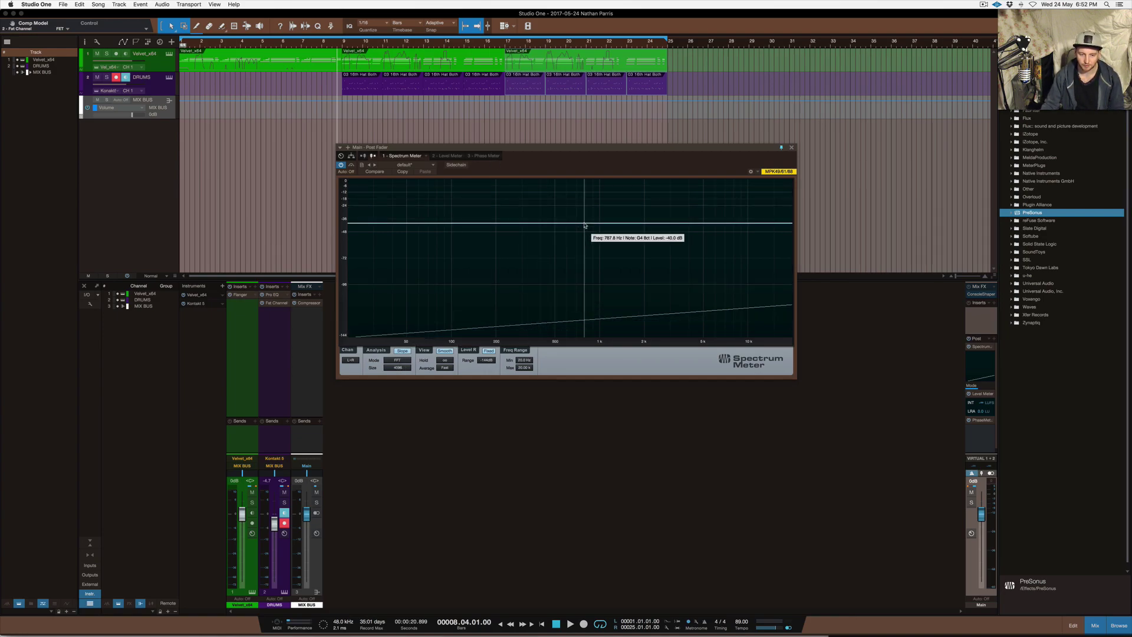
key(space)
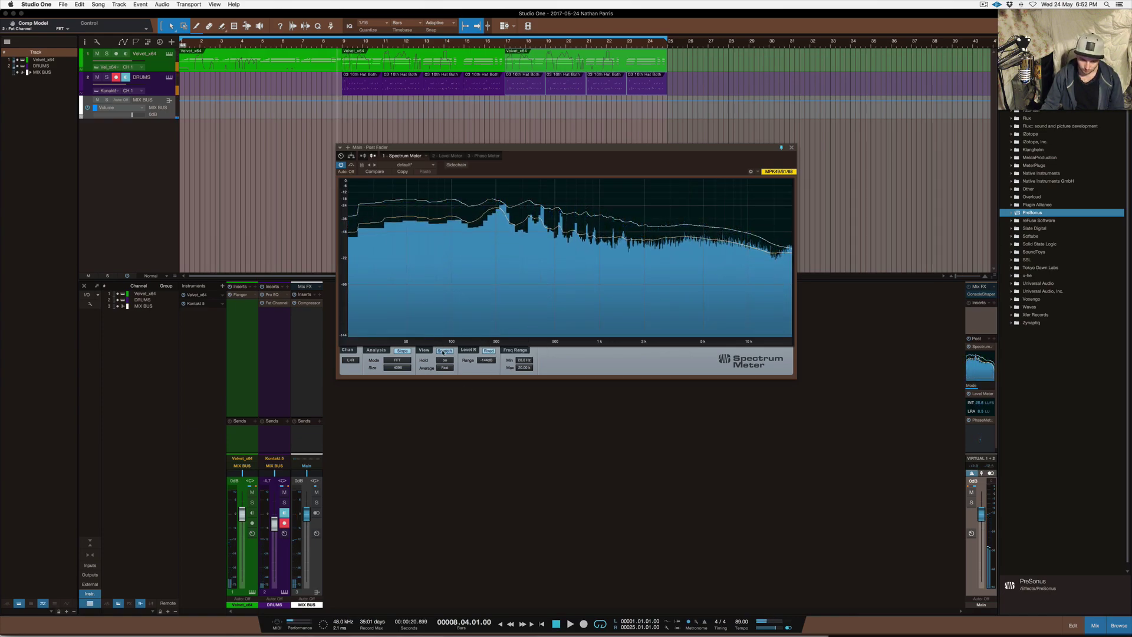
key(space)
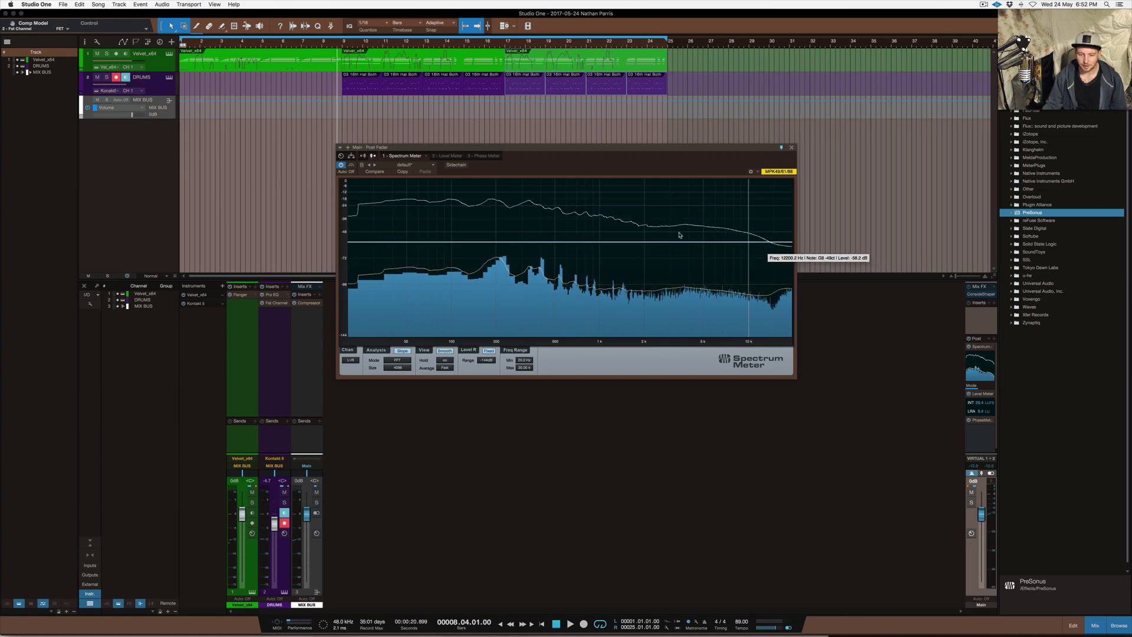
click(453, 352)
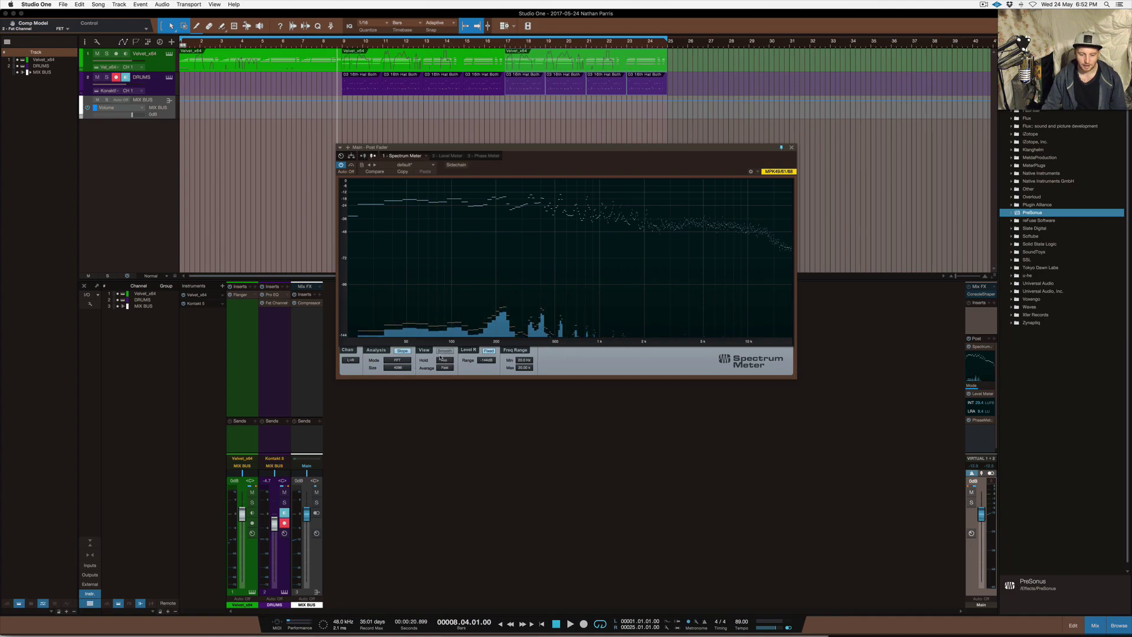
click(449, 353)
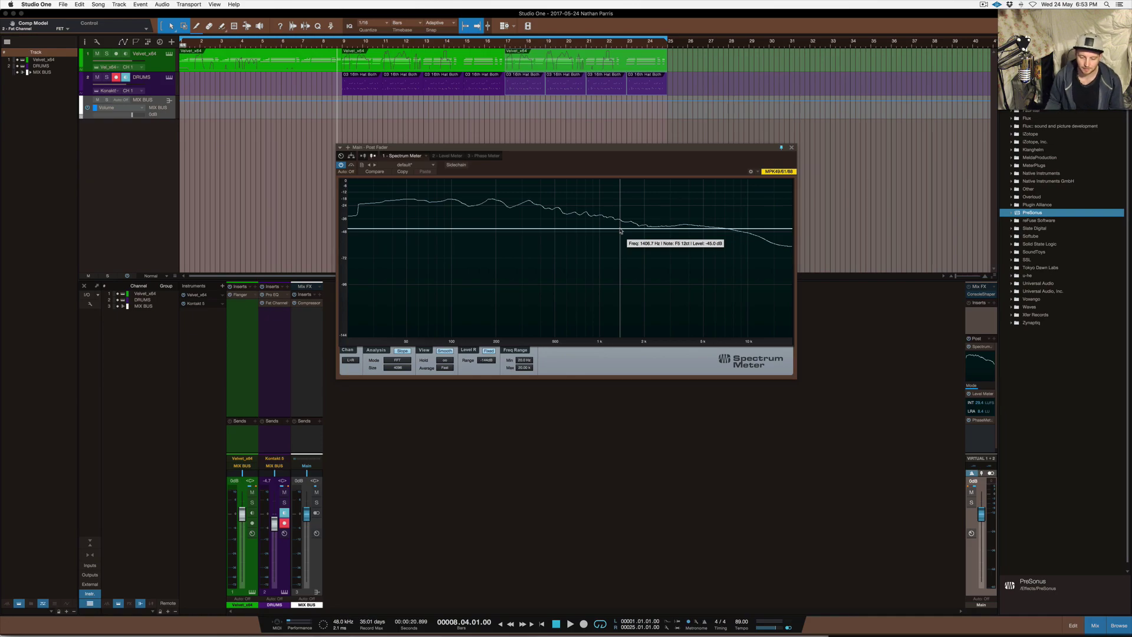
Step: Set the Spectrum Meter's analysis mode to Sonogram and play the song briefly
click(396, 361)
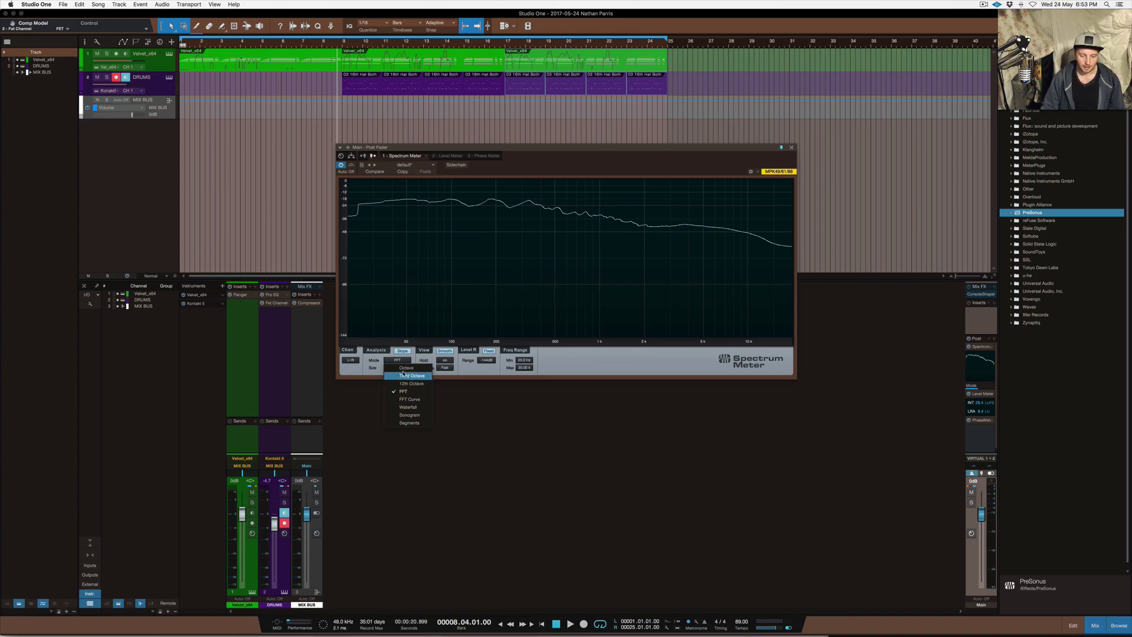
click(417, 417)
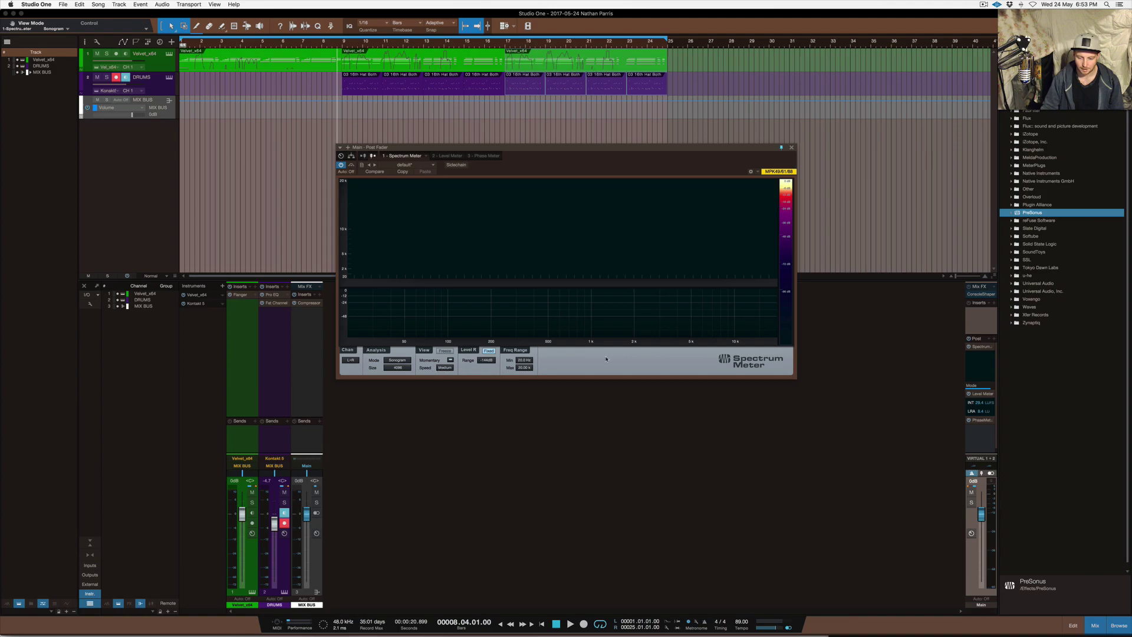
key(space)
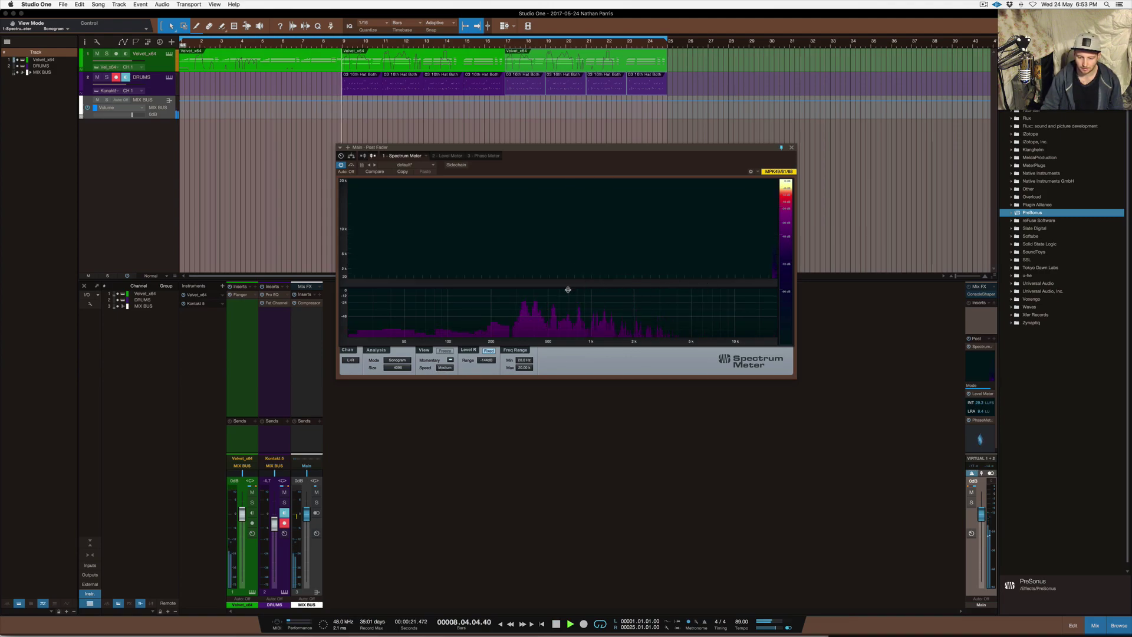
key(space)
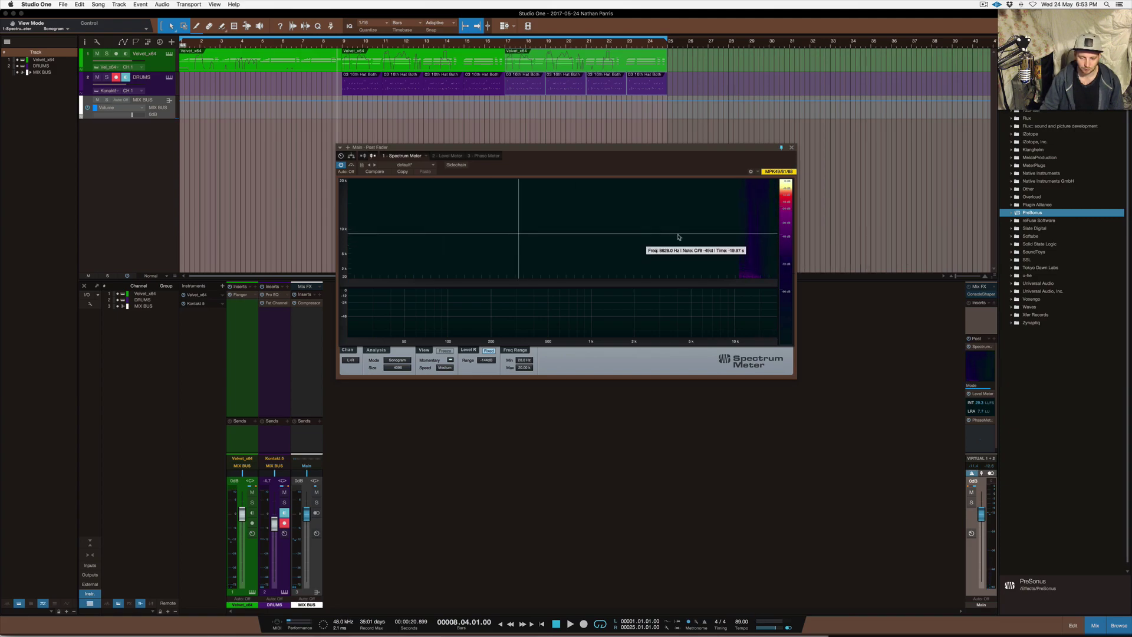
Step: Set the Spectrum Meter's analysis mode to Segments, playing the song to feed the display, and stop playback
click(397, 359)
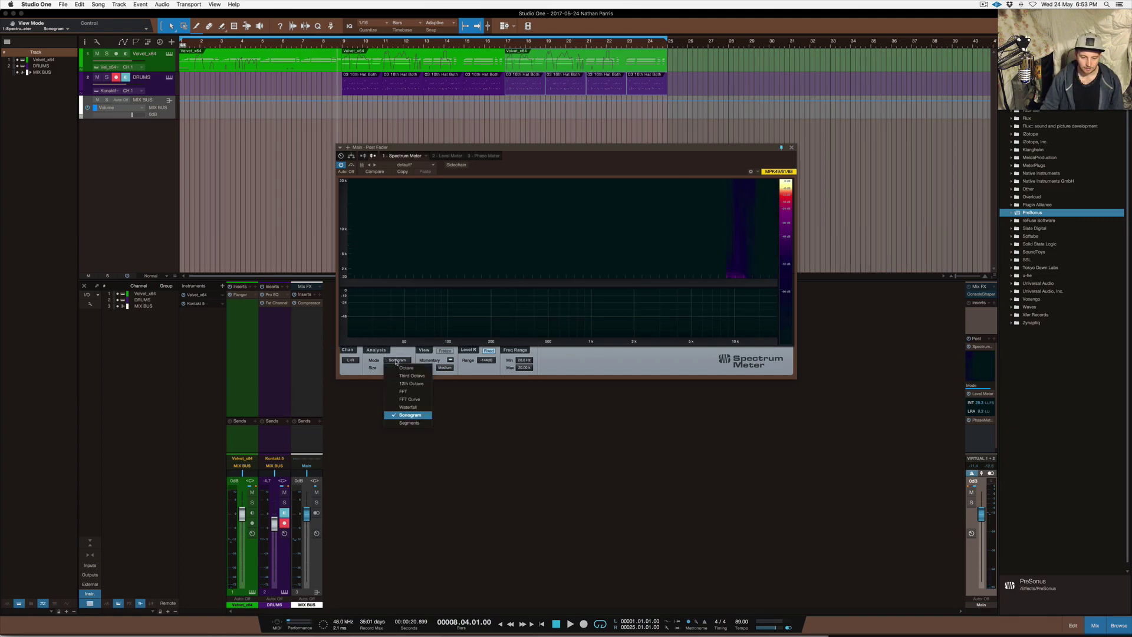
click(413, 423)
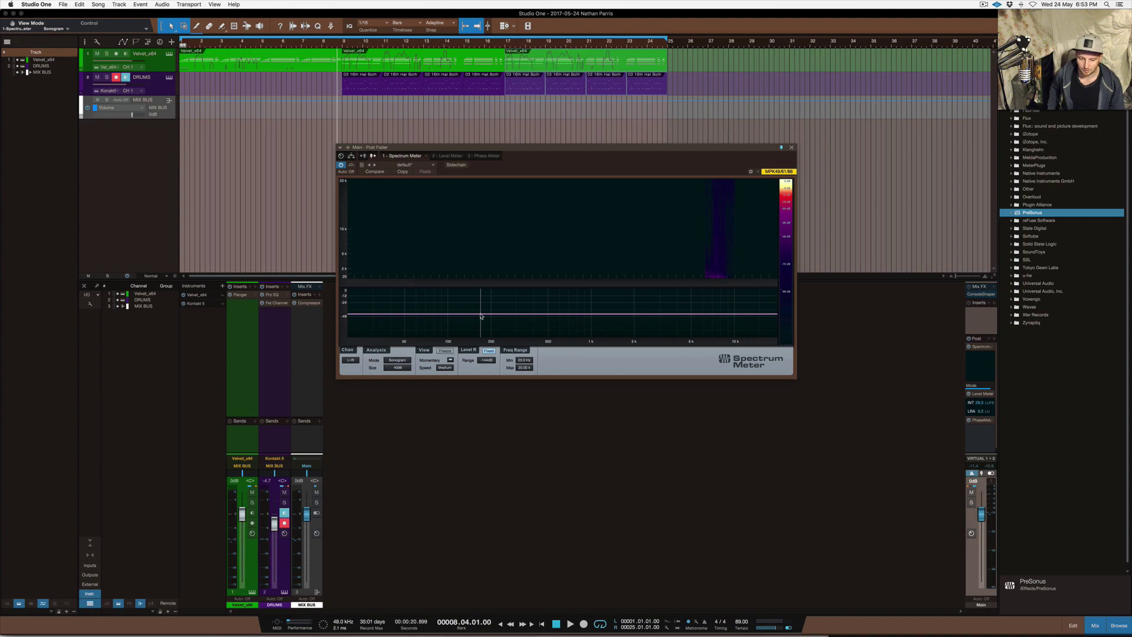
key(space)
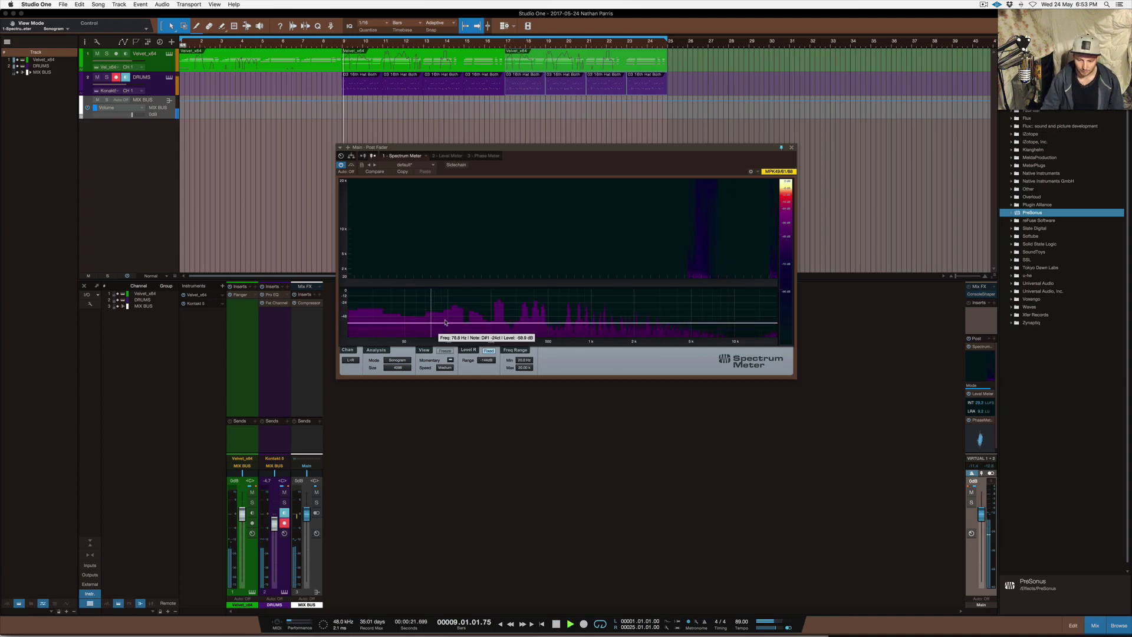
click(397, 360)
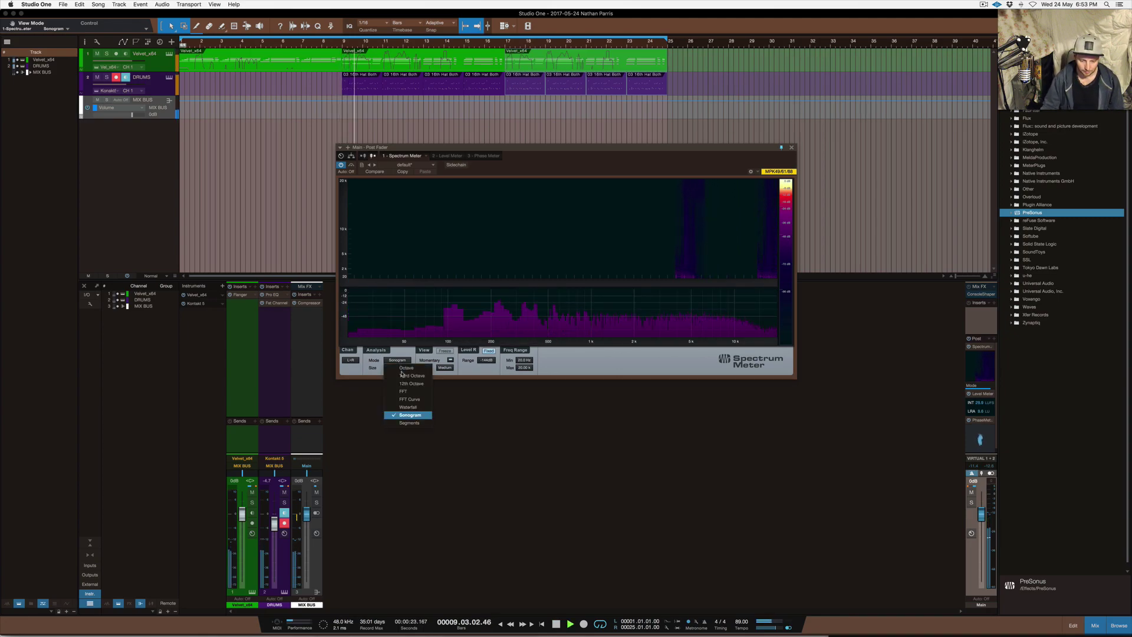
click(409, 422)
key(space)
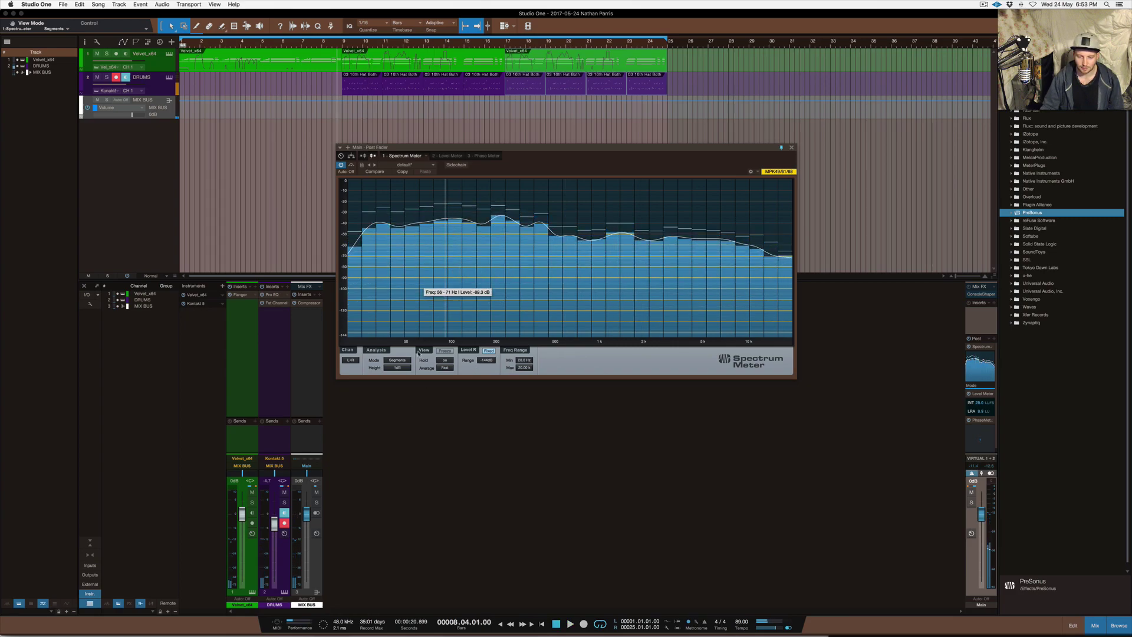
Step: Set the Spectrum Meter's analysis mode to FFT Curve and play the song briefly
click(392, 360)
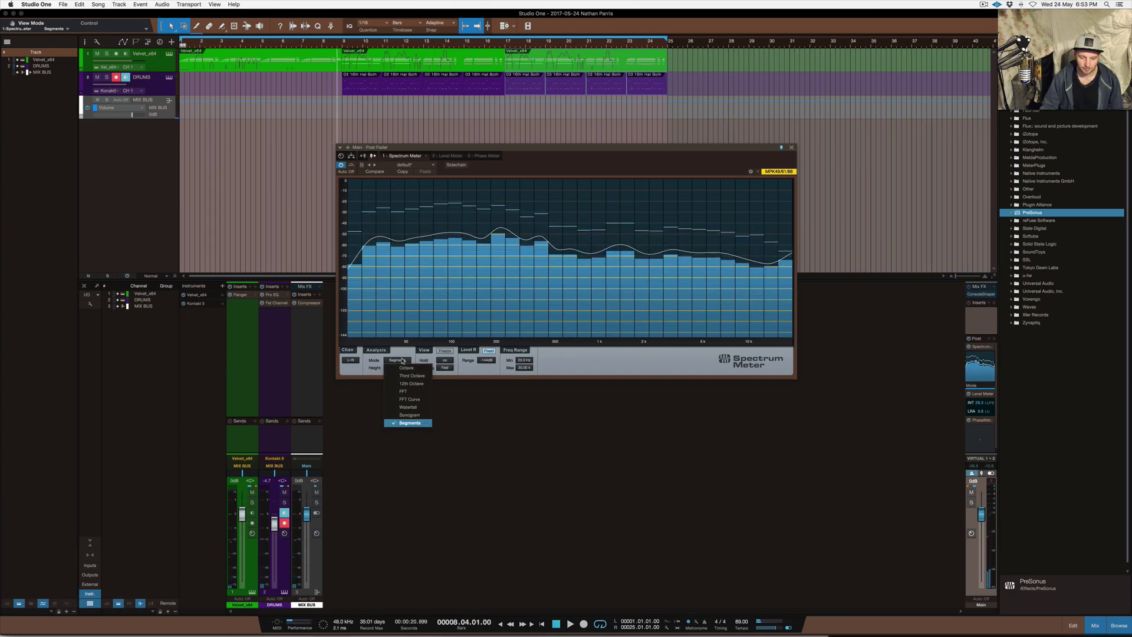
click(409, 398)
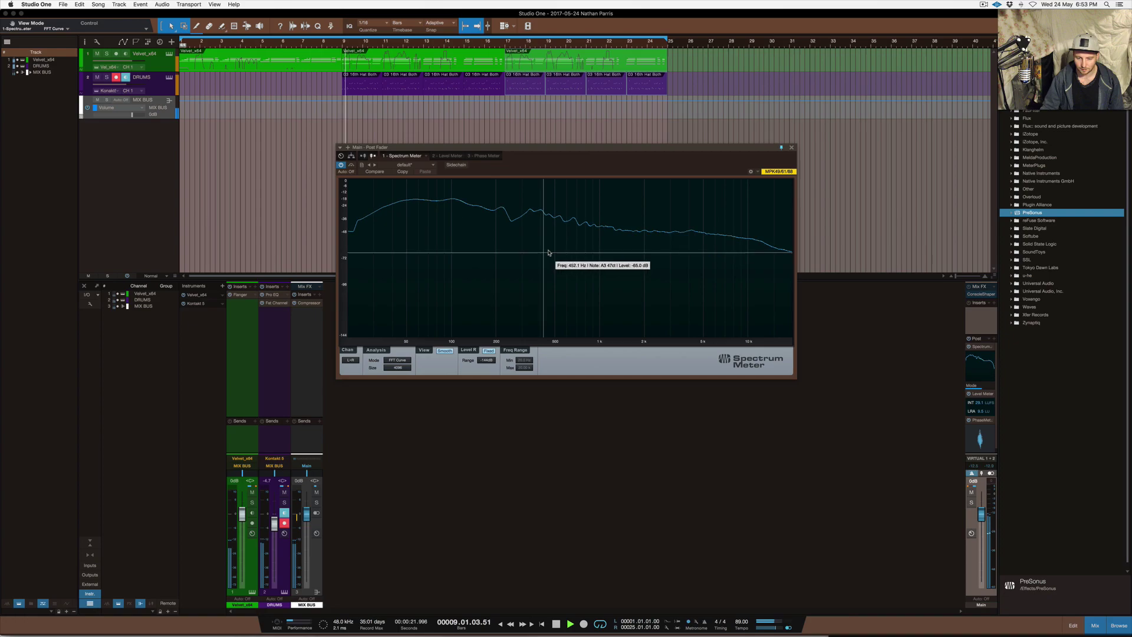
Step: Set the Spectrum Meter's analysis mode to Waterfall, play the song to feed the display, and close the meter window
click(397, 359)
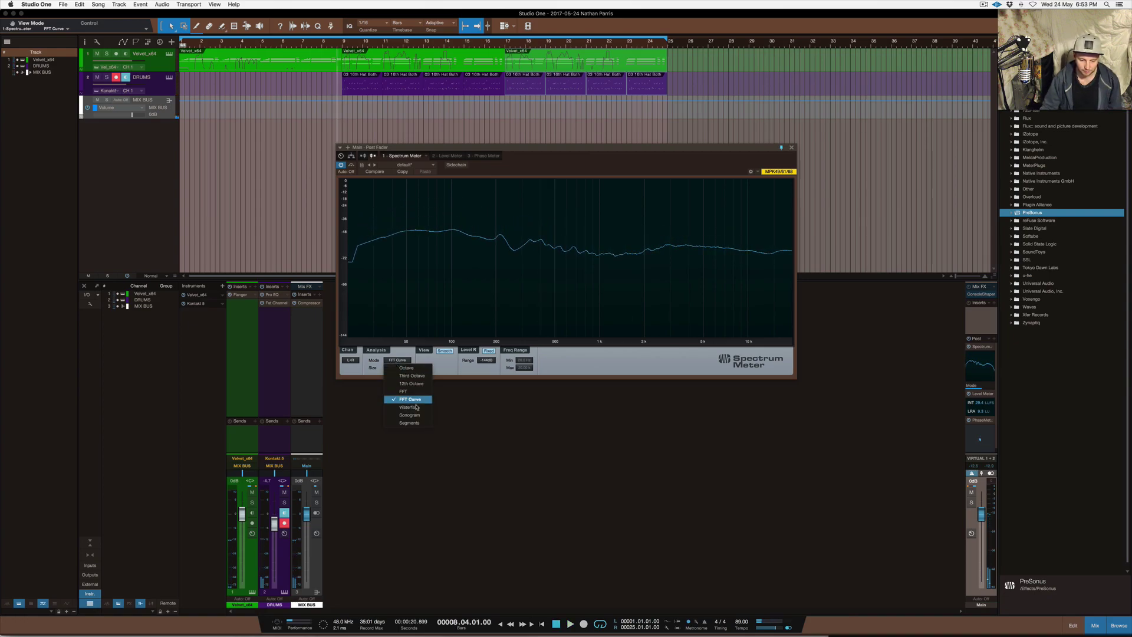
click(415, 408)
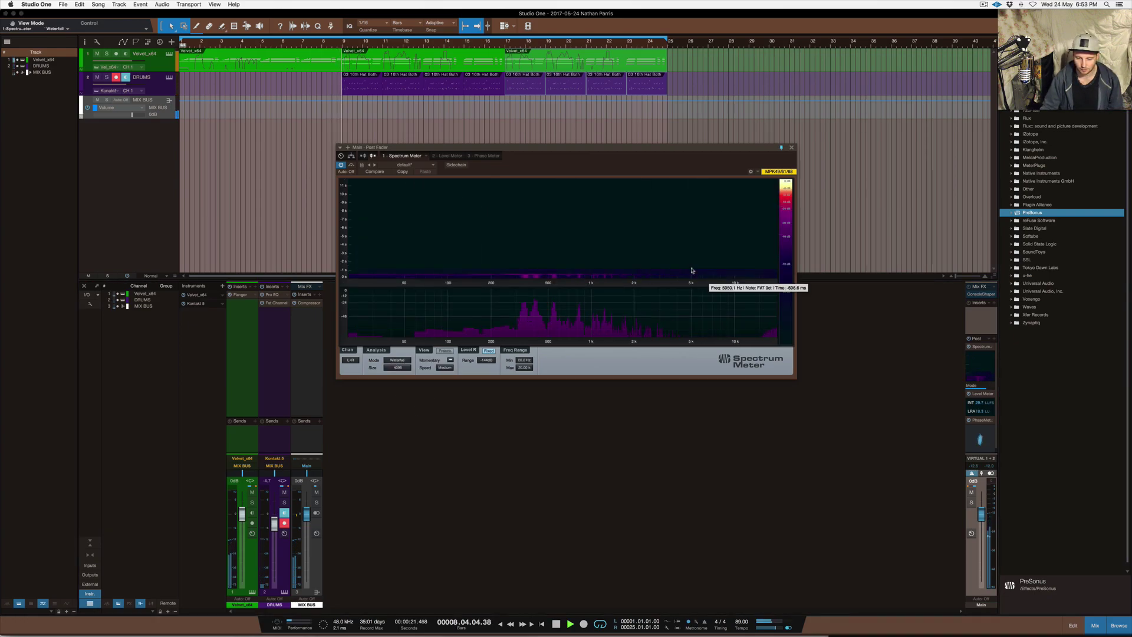
key(space)
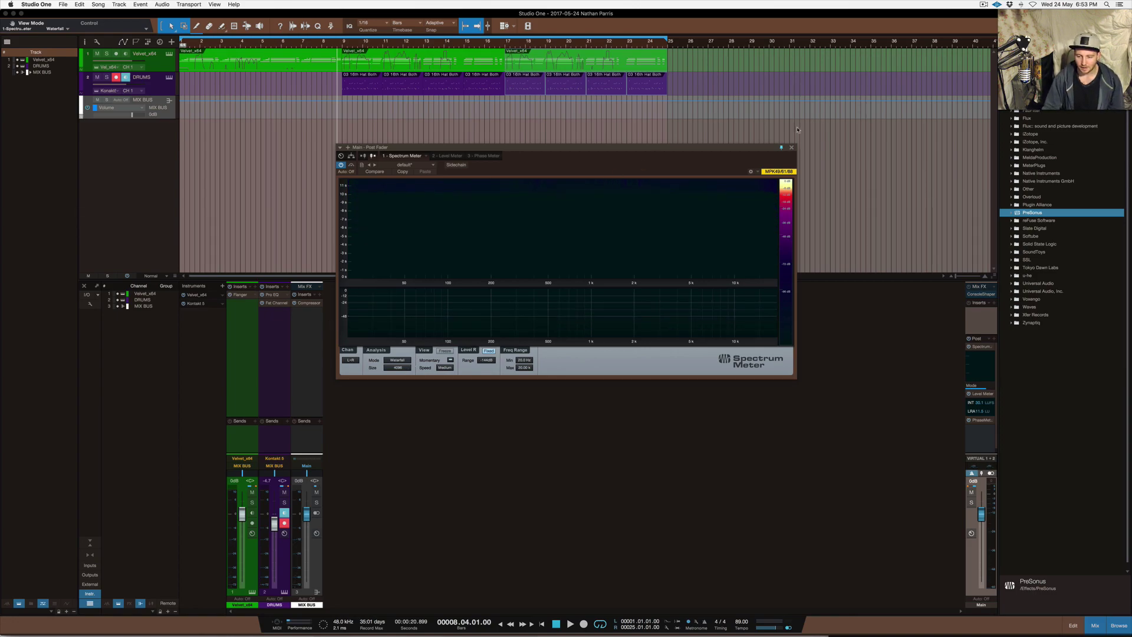
click(791, 148)
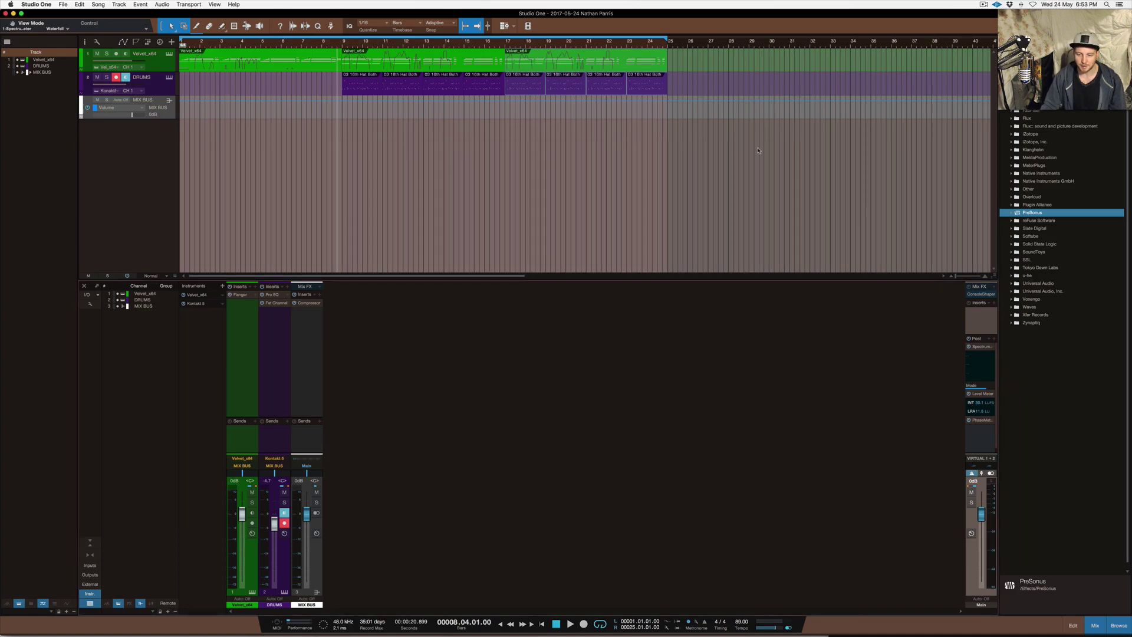
Step: Open the Level Meter on the Main output and compare its EBU +18 scale off and on using the LUFS scale
click(982, 395)
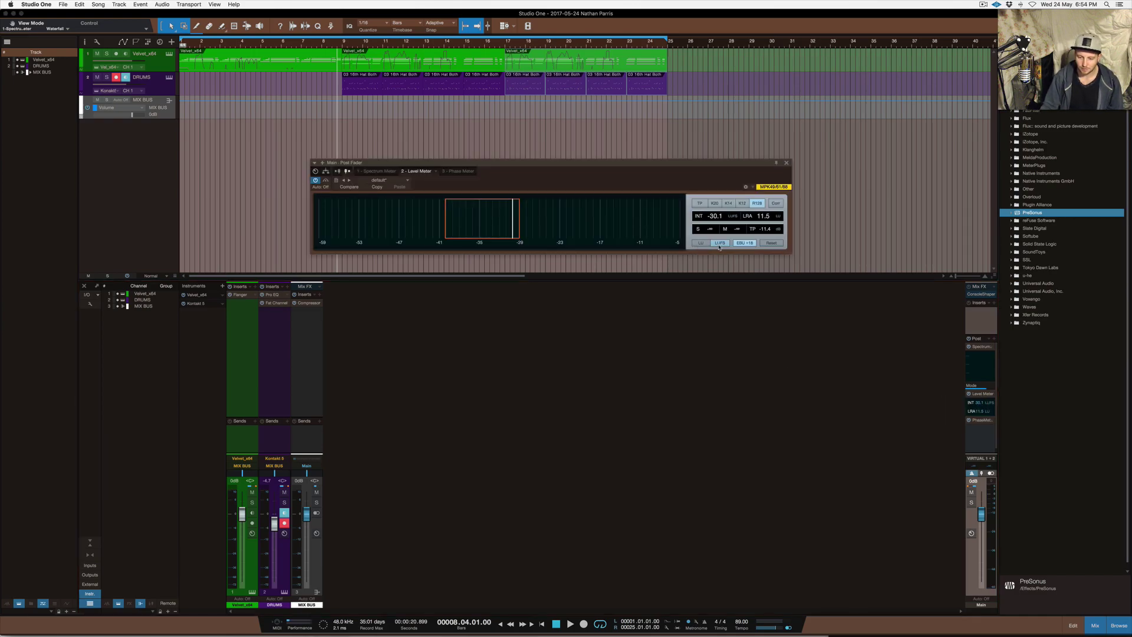
click(750, 244)
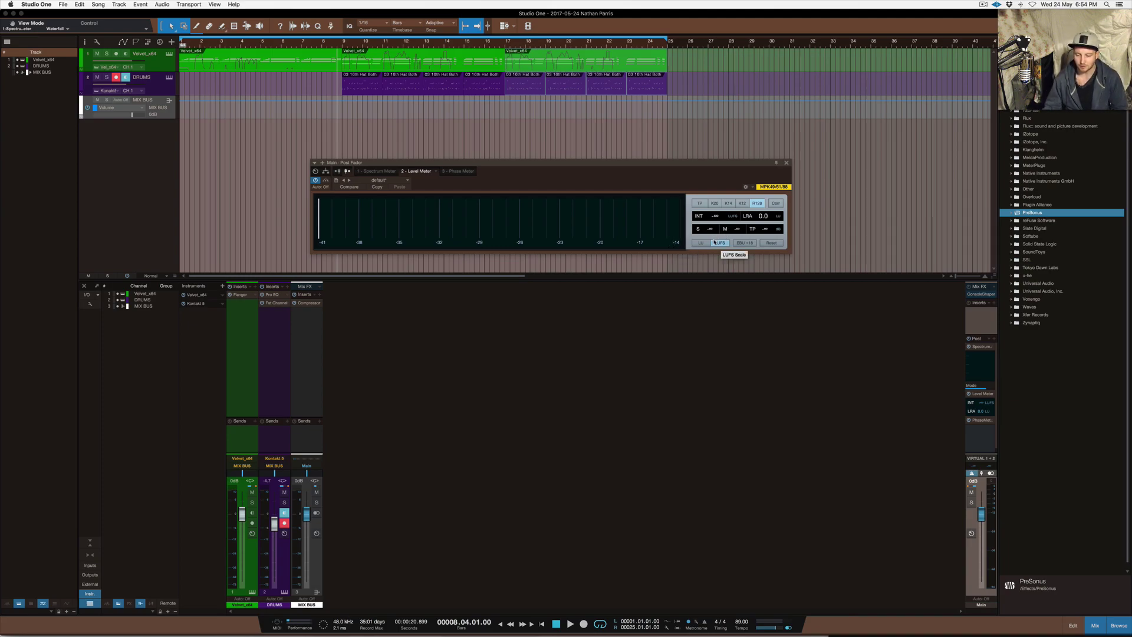
click(716, 242)
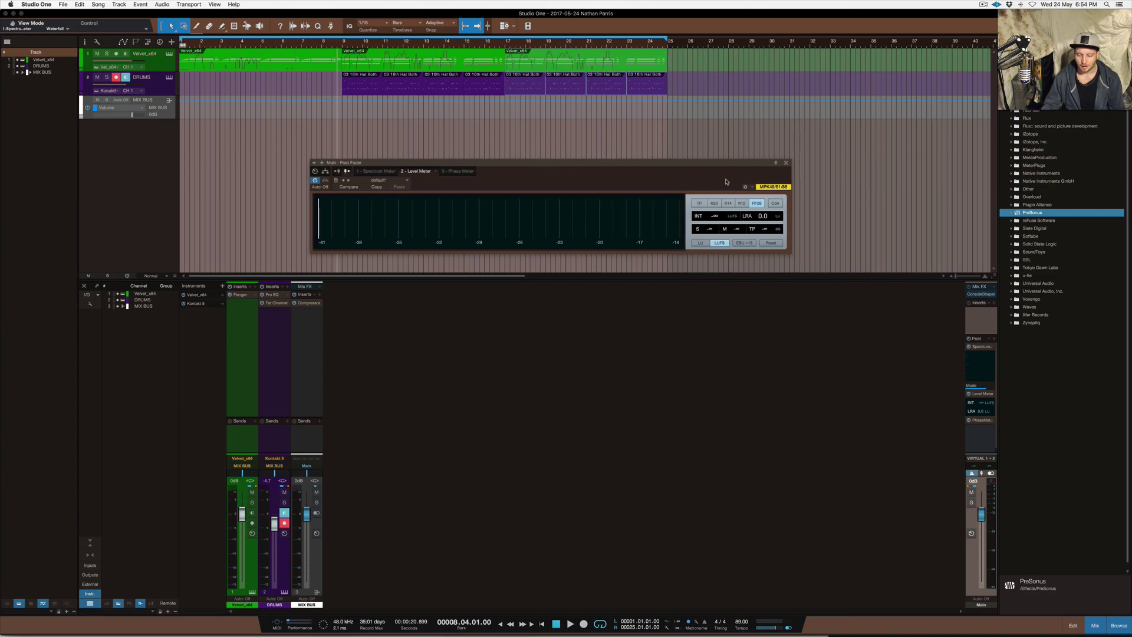
click(745, 243)
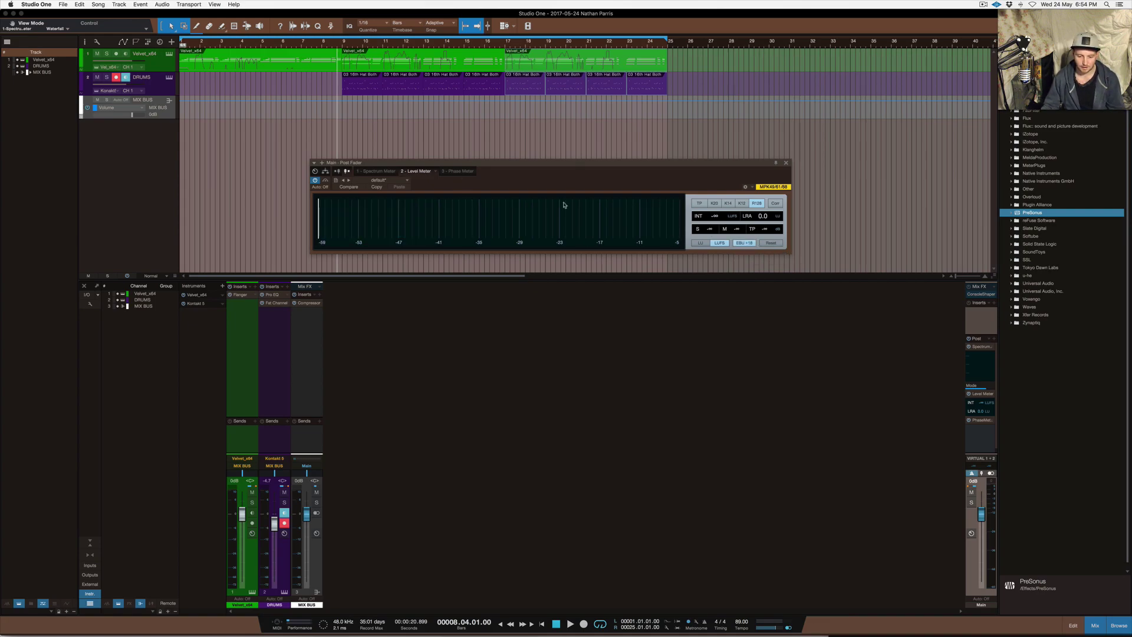
Step: Move the Level Meter window slightly higher, play the song to check its loudness readings, and close the meter
drag(519, 167, 507, 138)
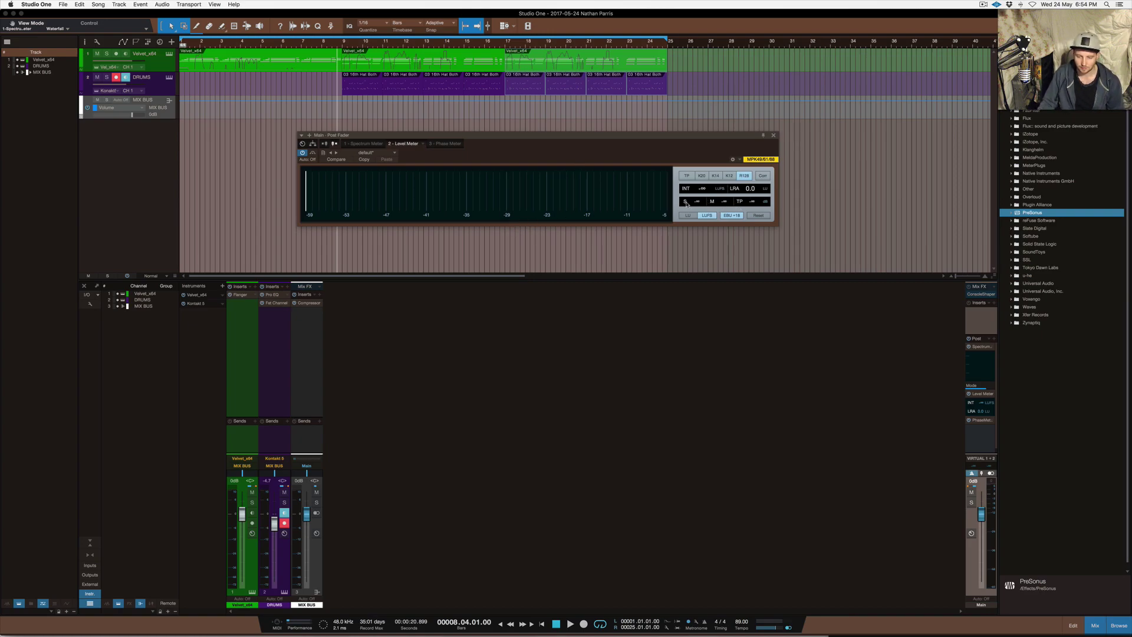
key(space)
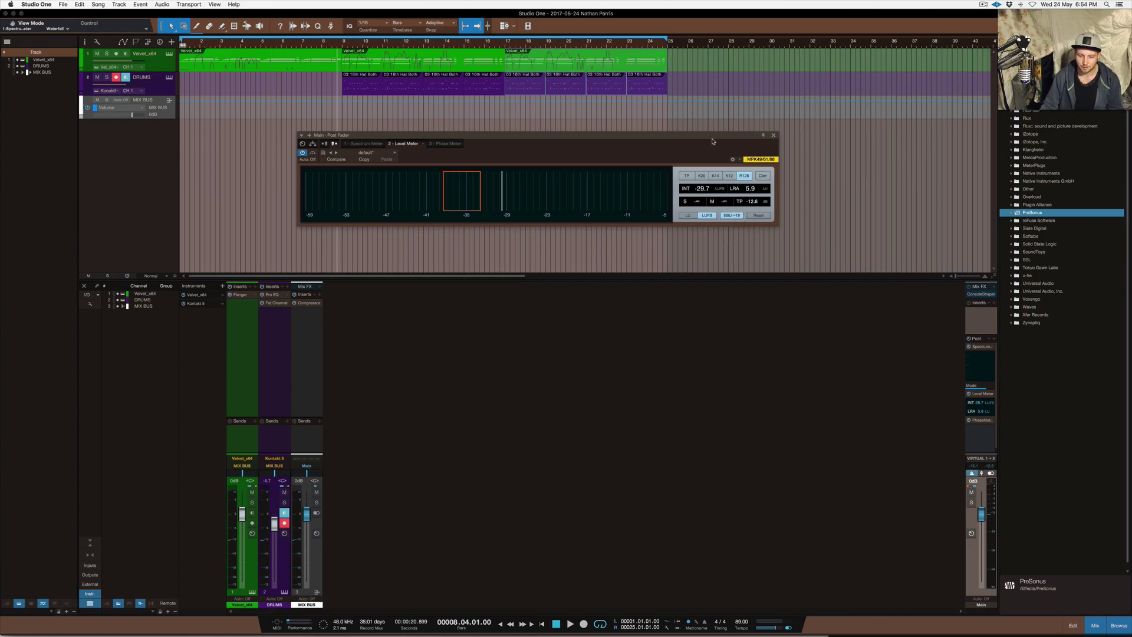
click(774, 136)
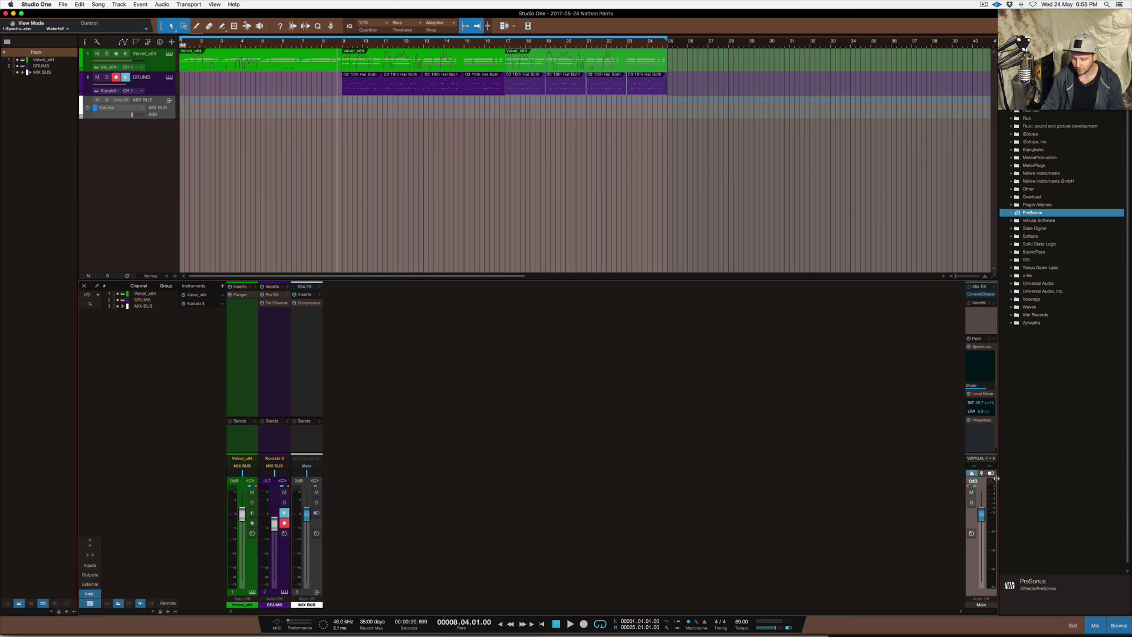
Step: Play the song briefly to watch the compact meters on the Main channel, and stop playback
key(space)
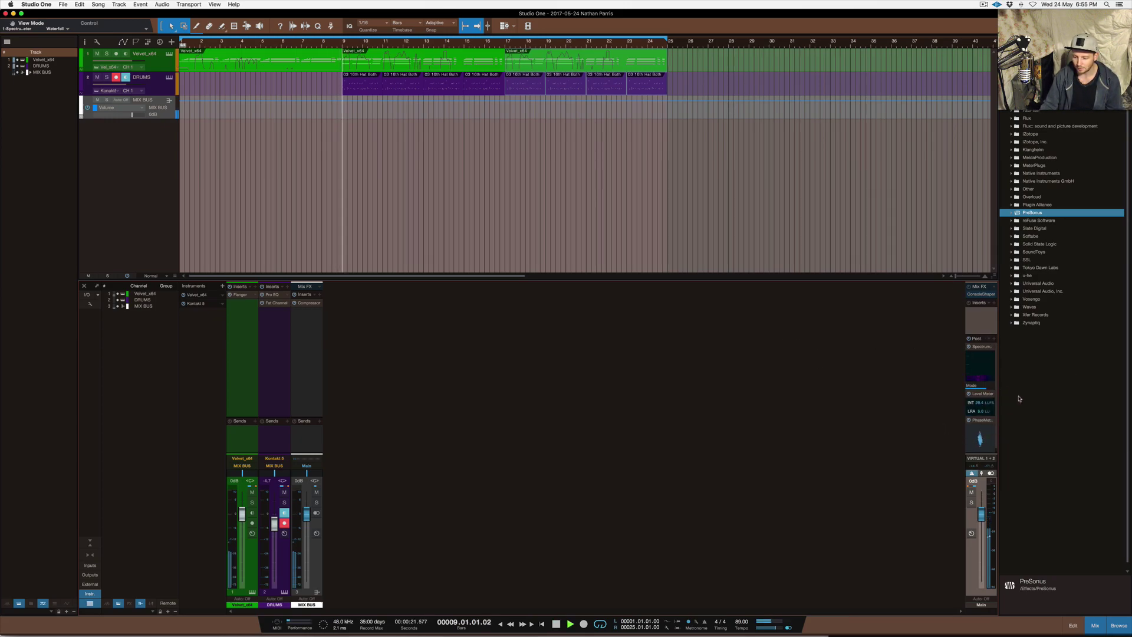
key(space)
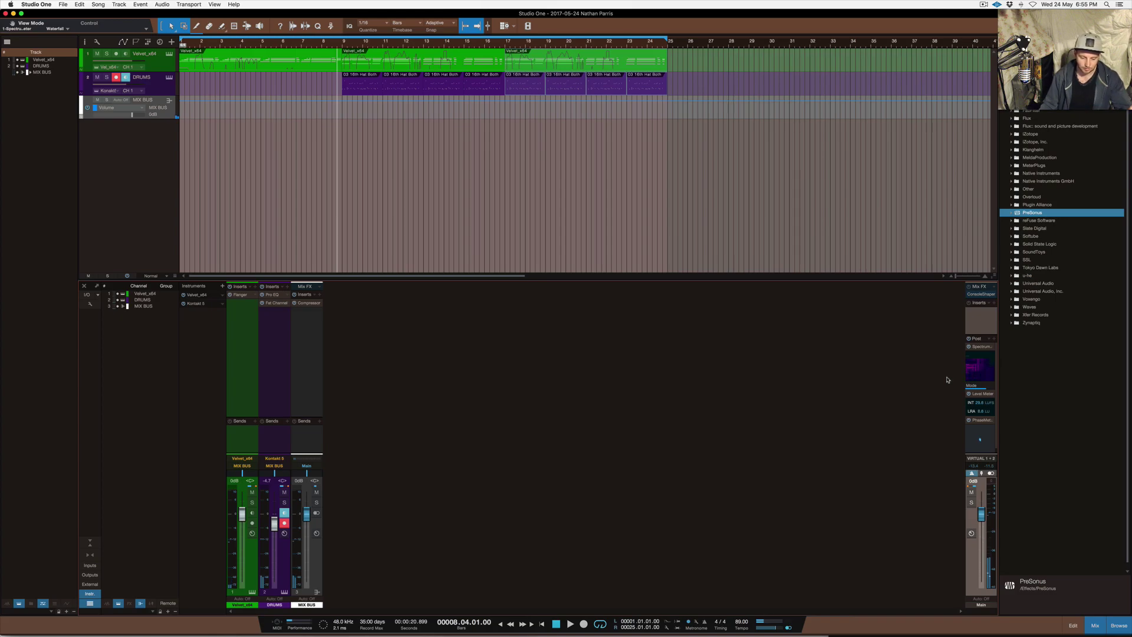